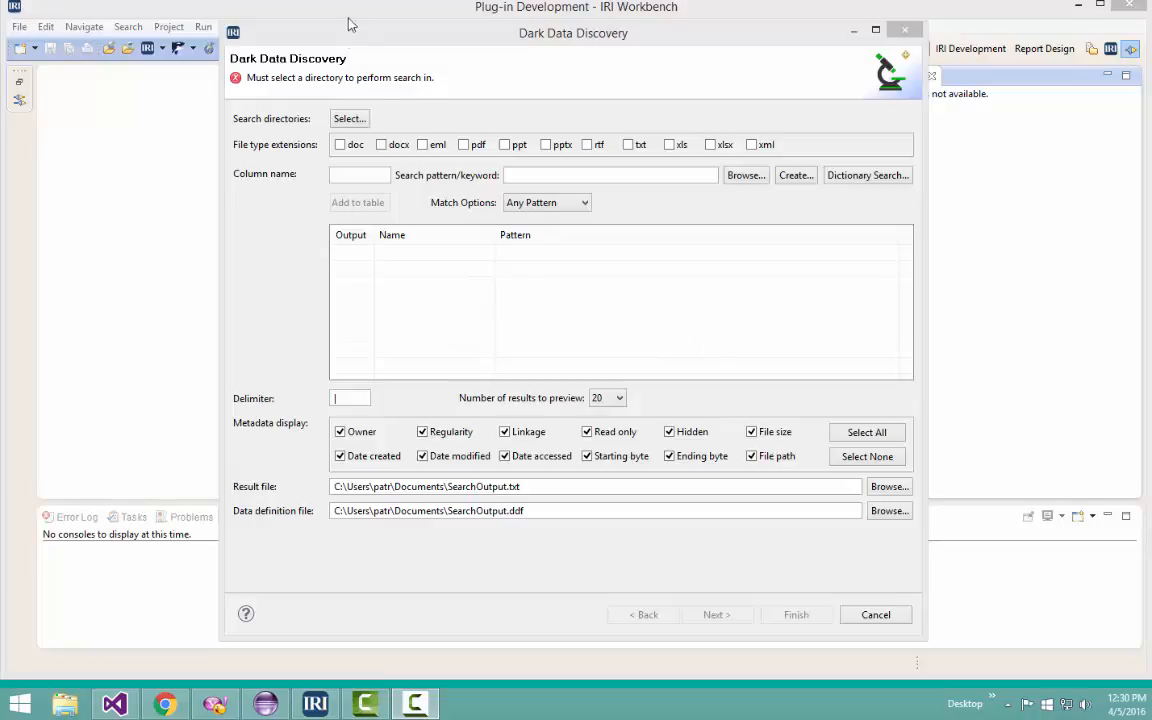
- Select the directories to search and include the xls and xlsx file types in the dark data discovery
{"action": "left_click", "coordinate": [349, 119]}
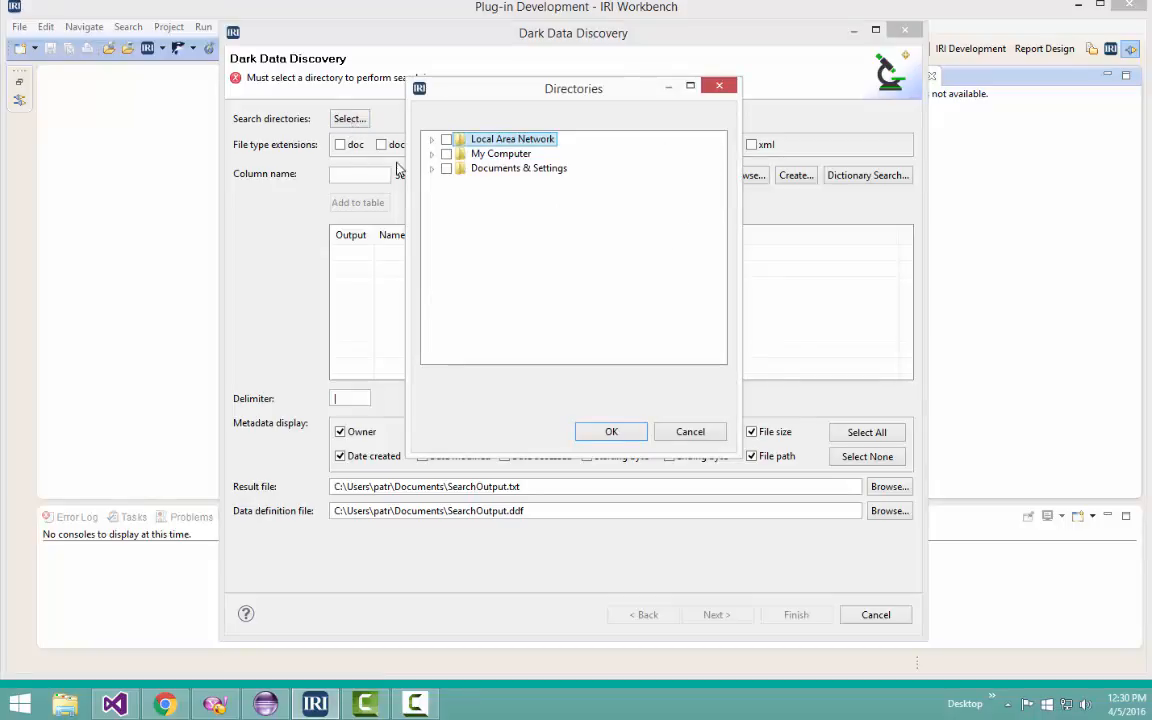
{"action": "left_click", "coordinate": [433, 142]}
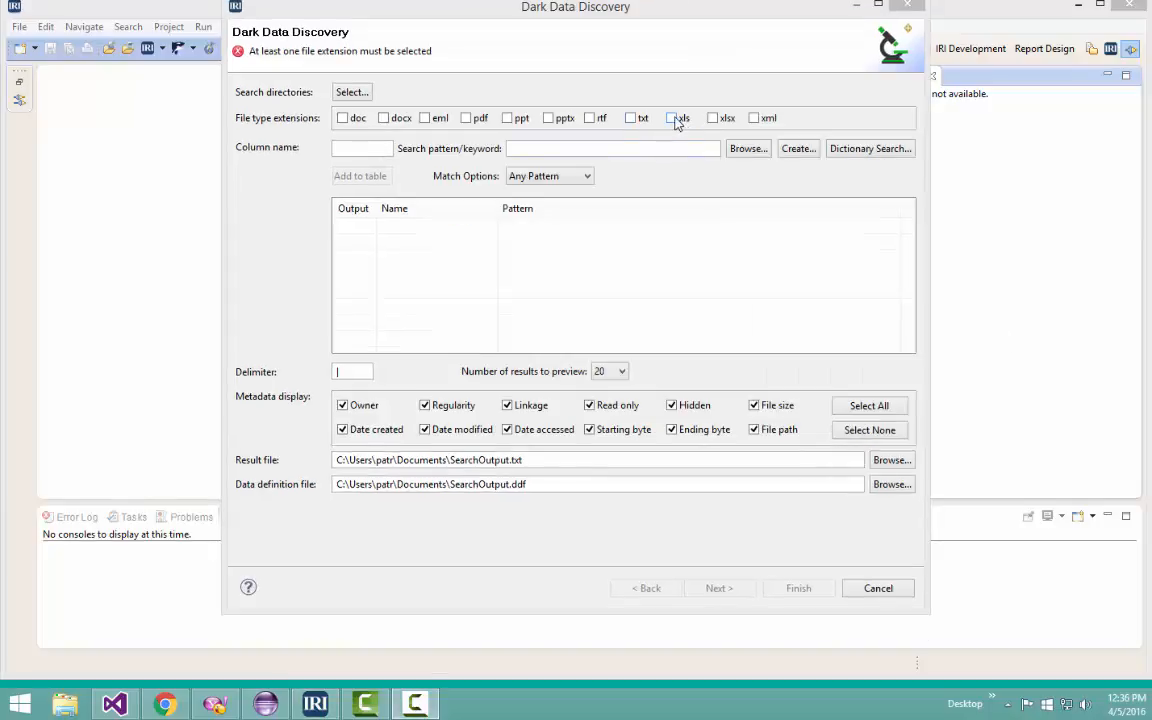
{"action": "left_click", "coordinate": [676, 119]}
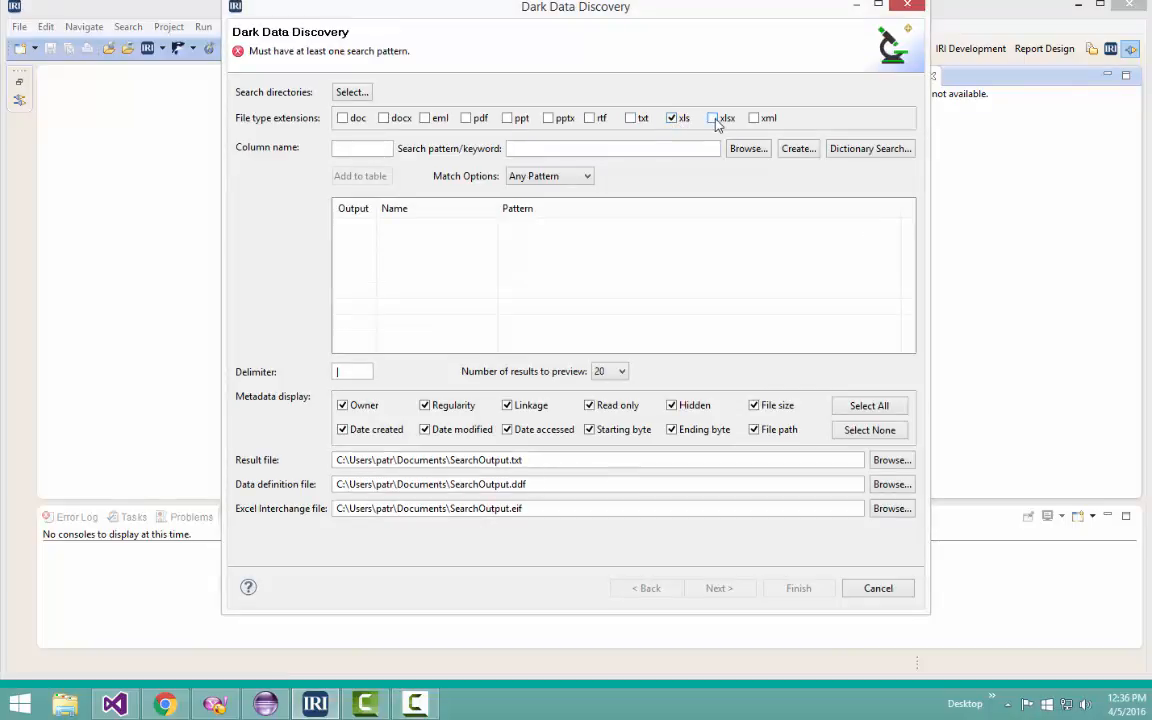
{"action": "left_click", "coordinate": [715, 120]}
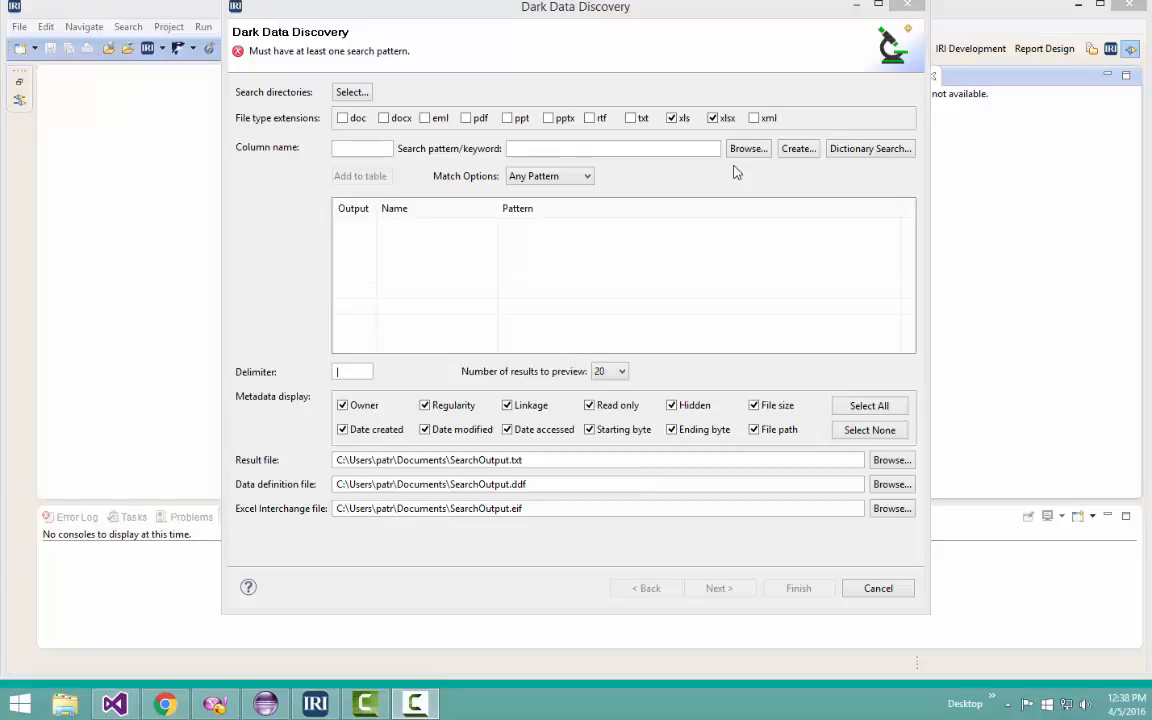
- Create a search pattern from the common US SSN pattern PIN_US and add it to the search table
{"action": "left_click", "coordinate": [798, 150]}
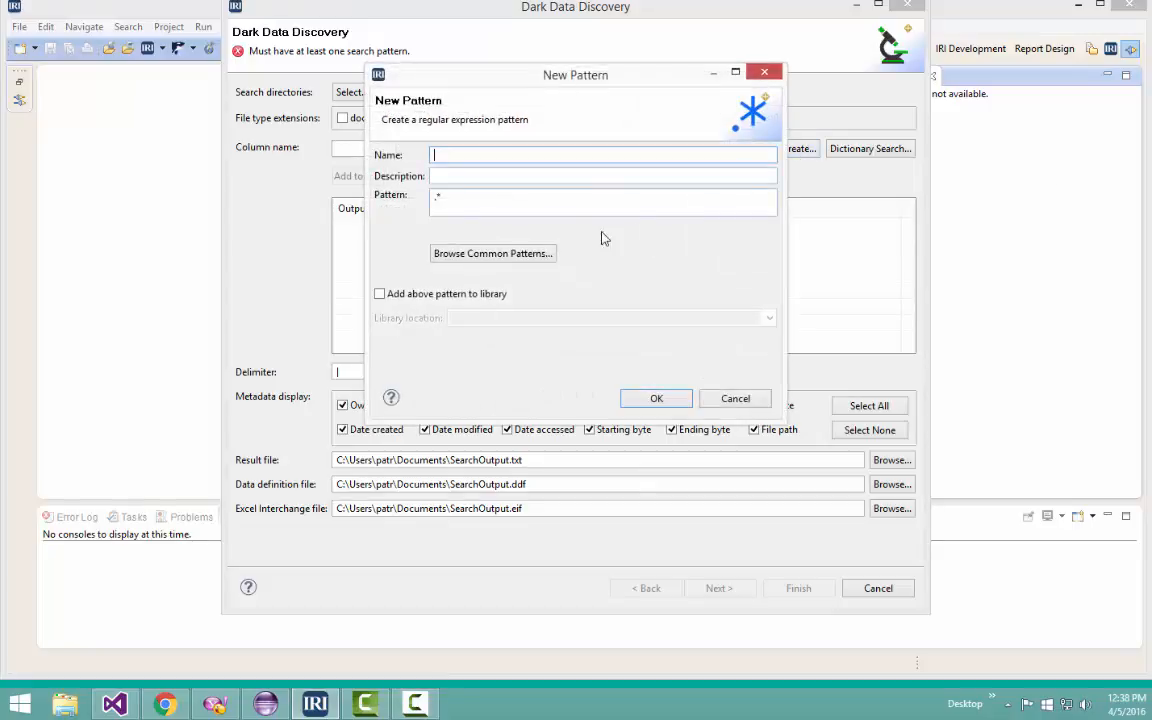
{"action": "left_click", "coordinate": [503, 256]}
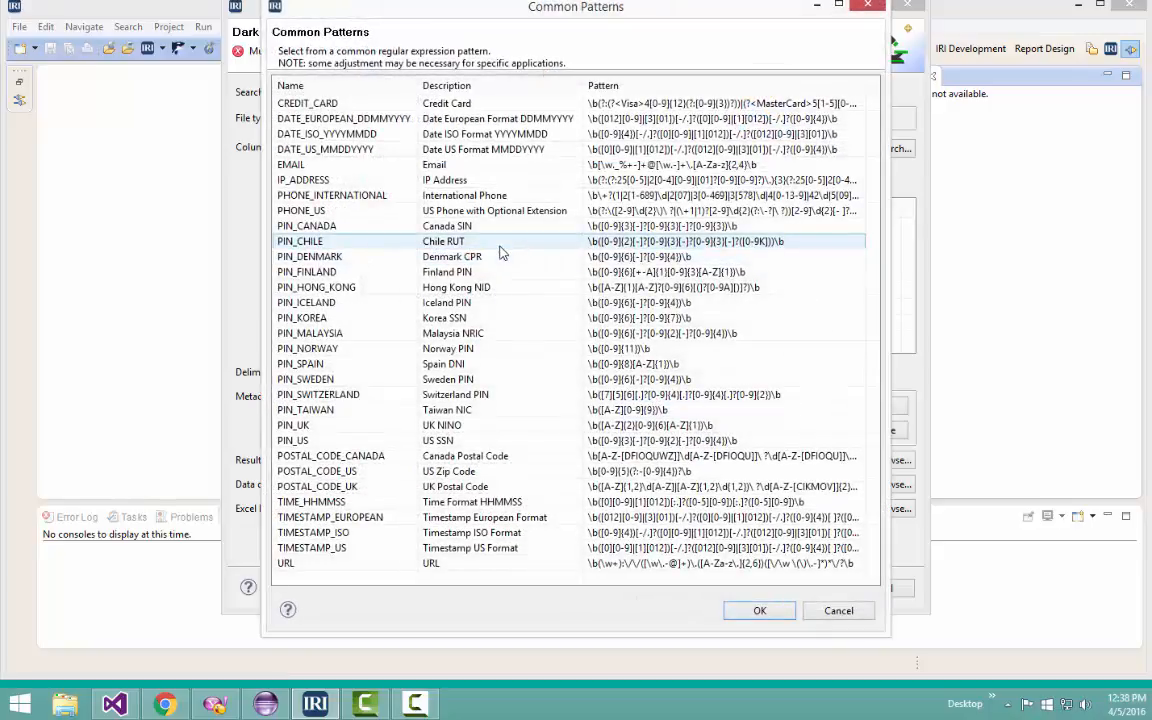
{"action": "left_click", "coordinate": [445, 446]}
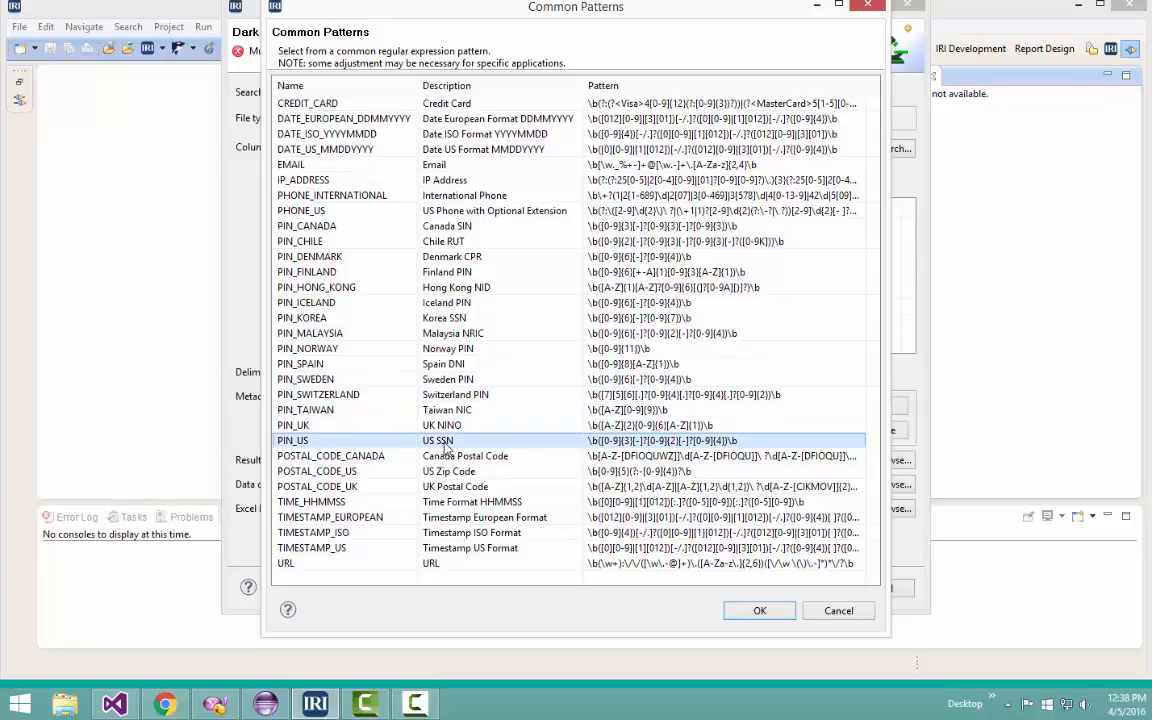
{"action": "left_click", "coordinate": [760, 612]}
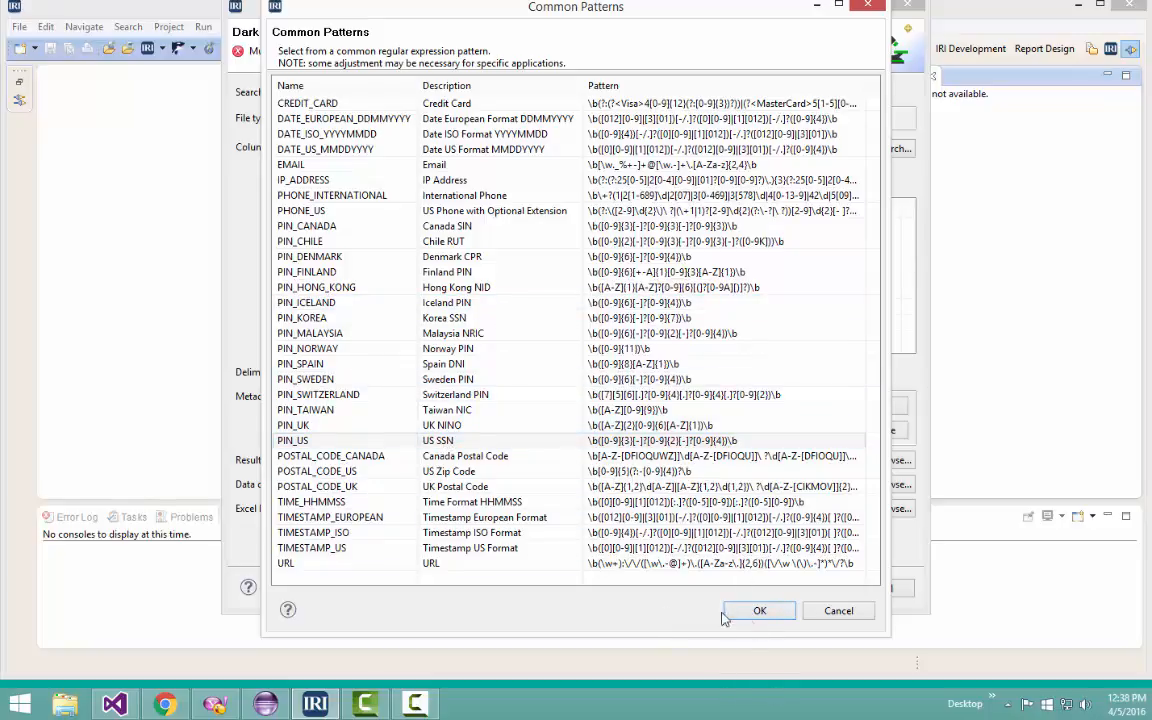
{"action": "left_click", "coordinate": [430, 441]}
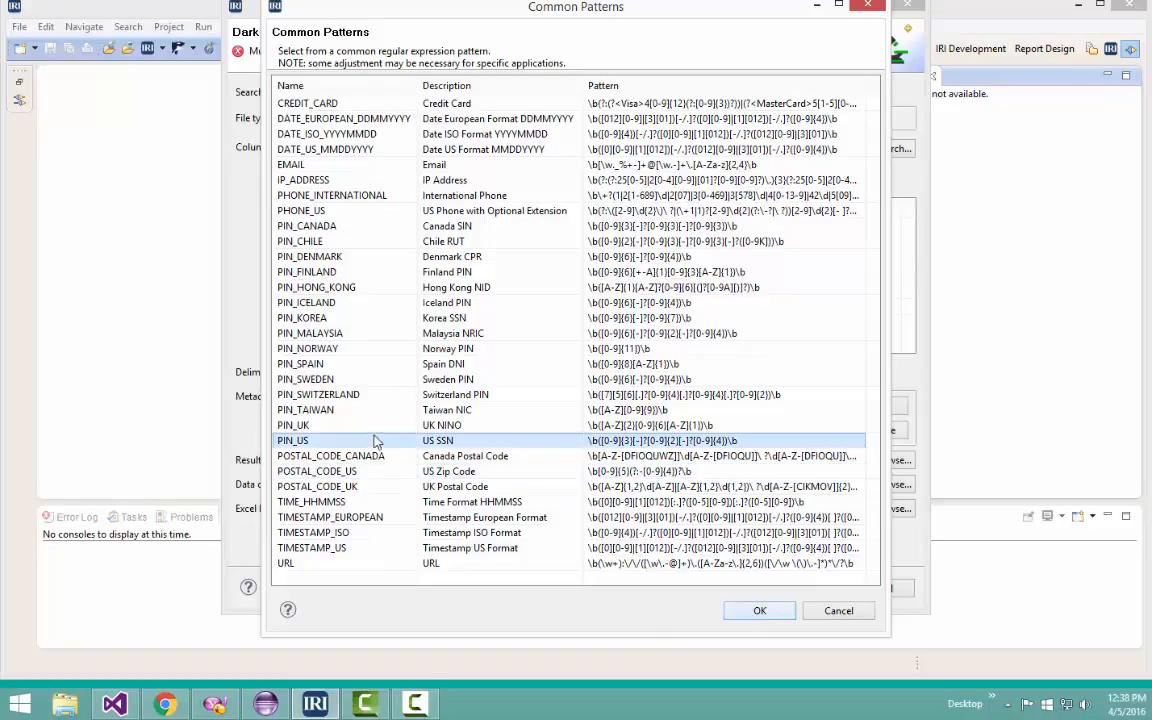
{"action": "left_click", "coordinate": [757, 612]}
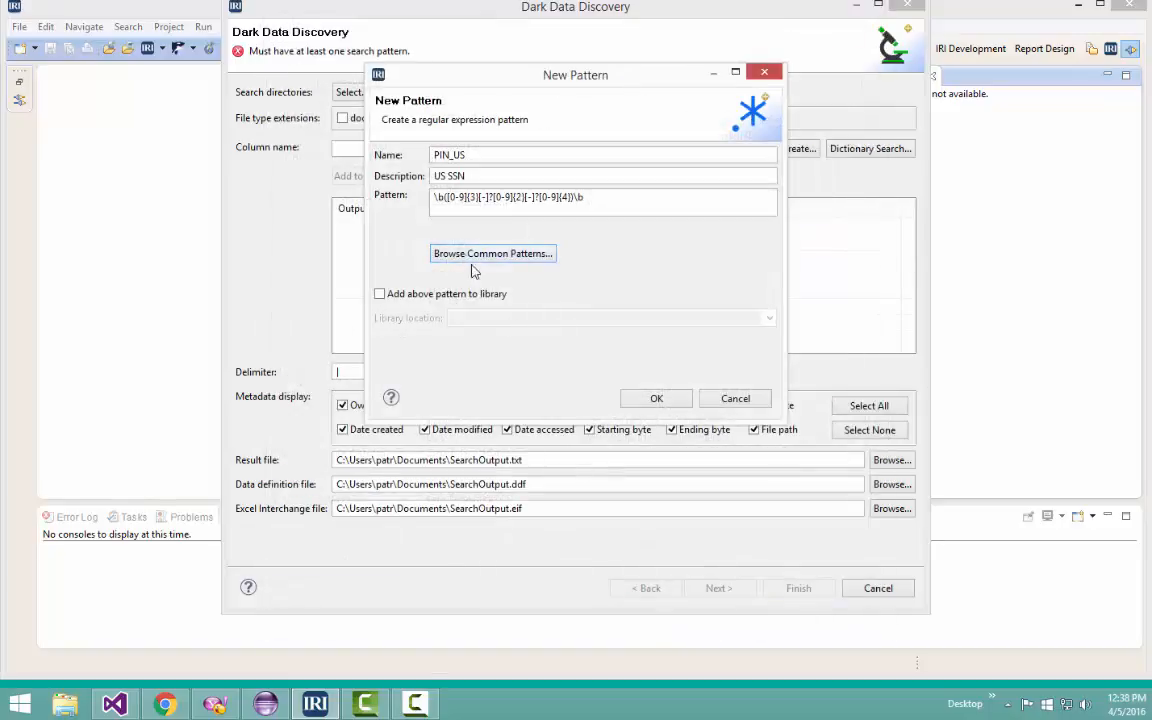
{"action": "left_click", "coordinate": [675, 404]}
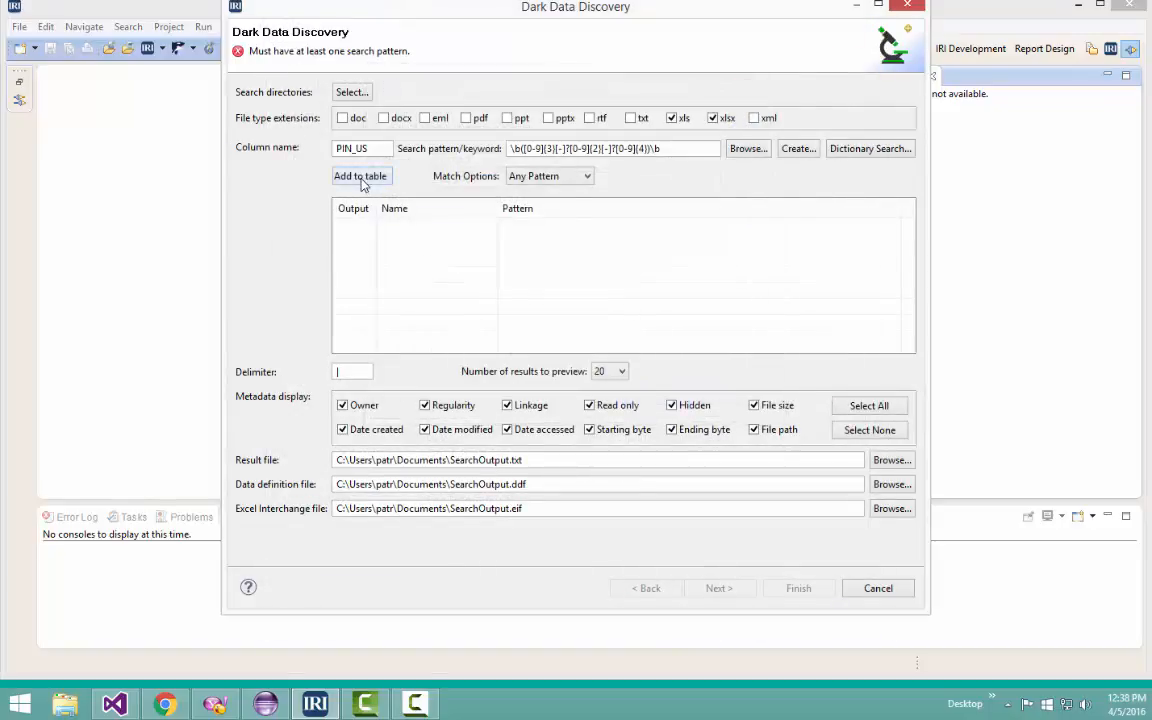
{"action": "left_click", "coordinate": [361, 177]}
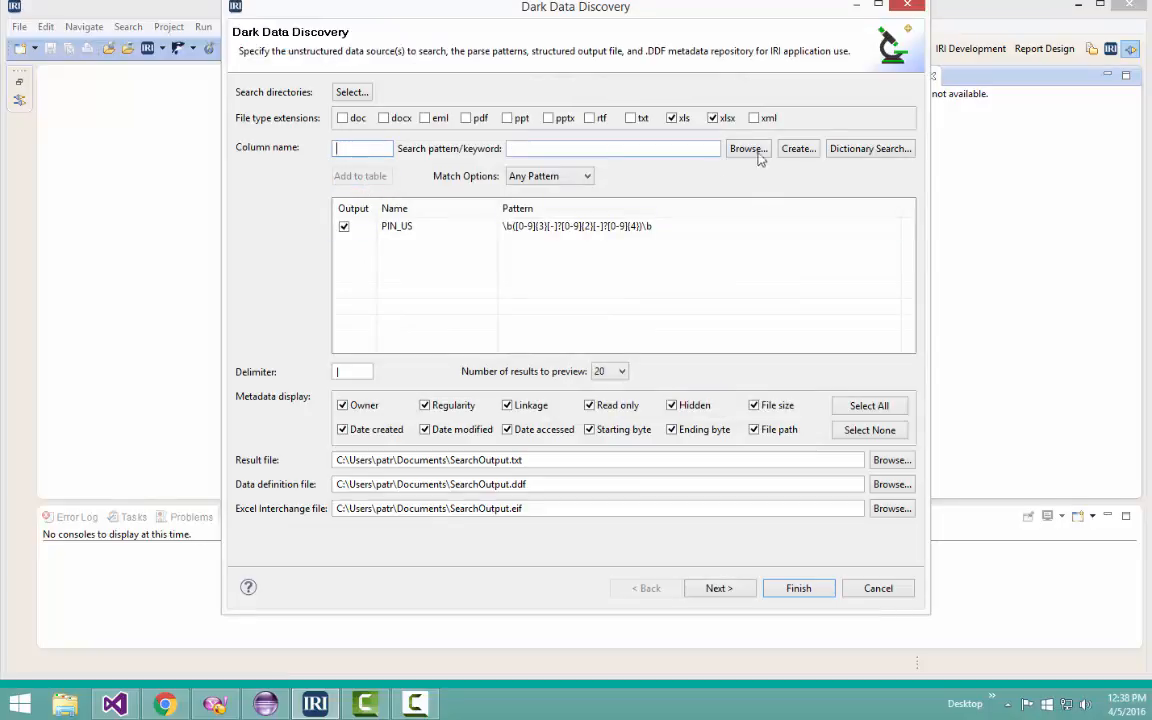
- Add the common CREDIT_CARD pattern to the search table, then preview the results and finish the discovery
{"action": "left_click", "coordinate": [790, 148]}
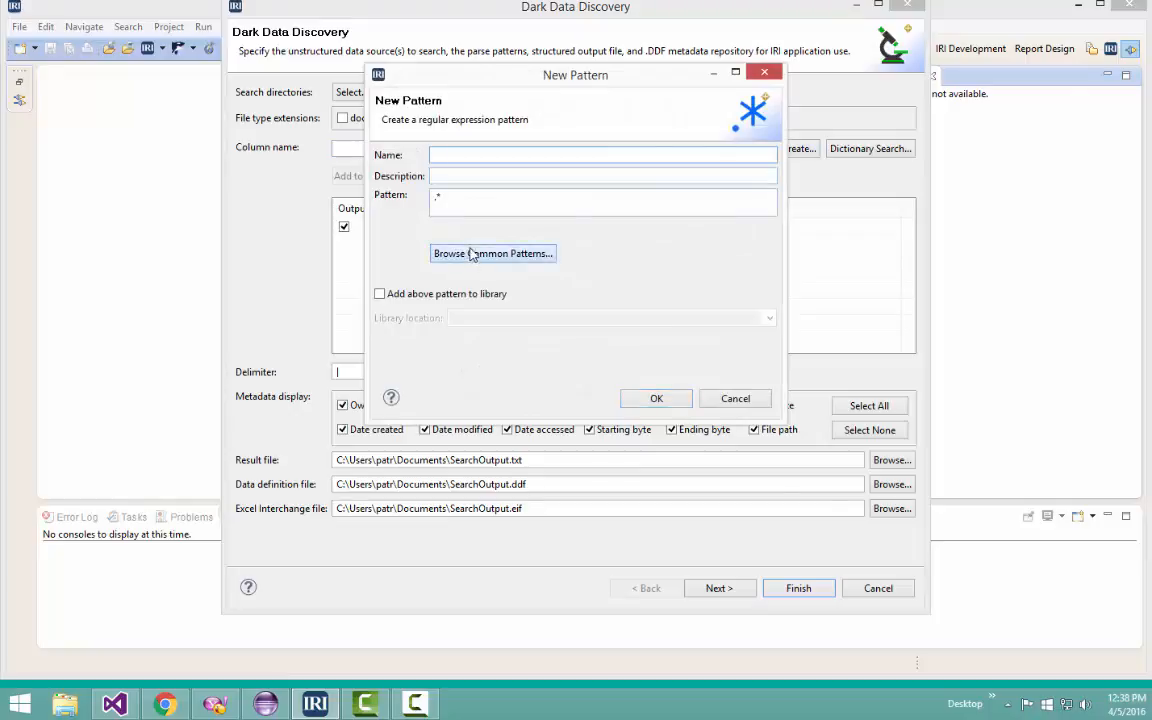
{"action": "left_click", "coordinate": [476, 252]}
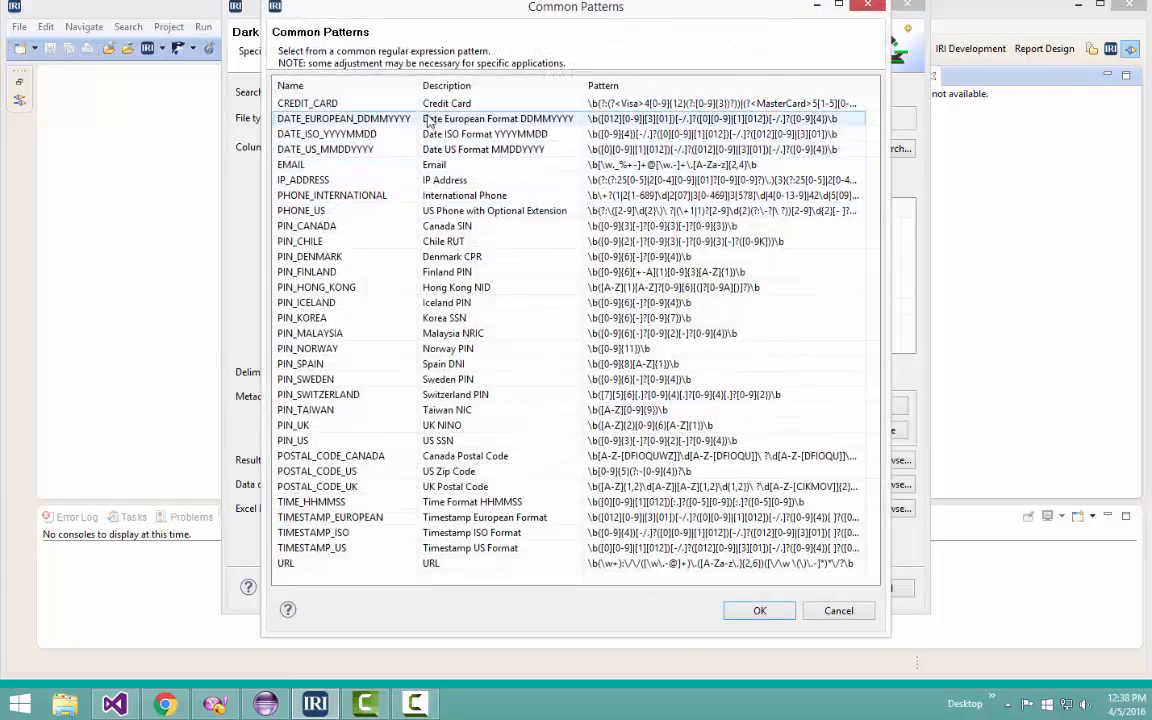
{"action": "left_click", "coordinate": [758, 610]}
{"action": "left_click", "coordinate": [656, 398]}
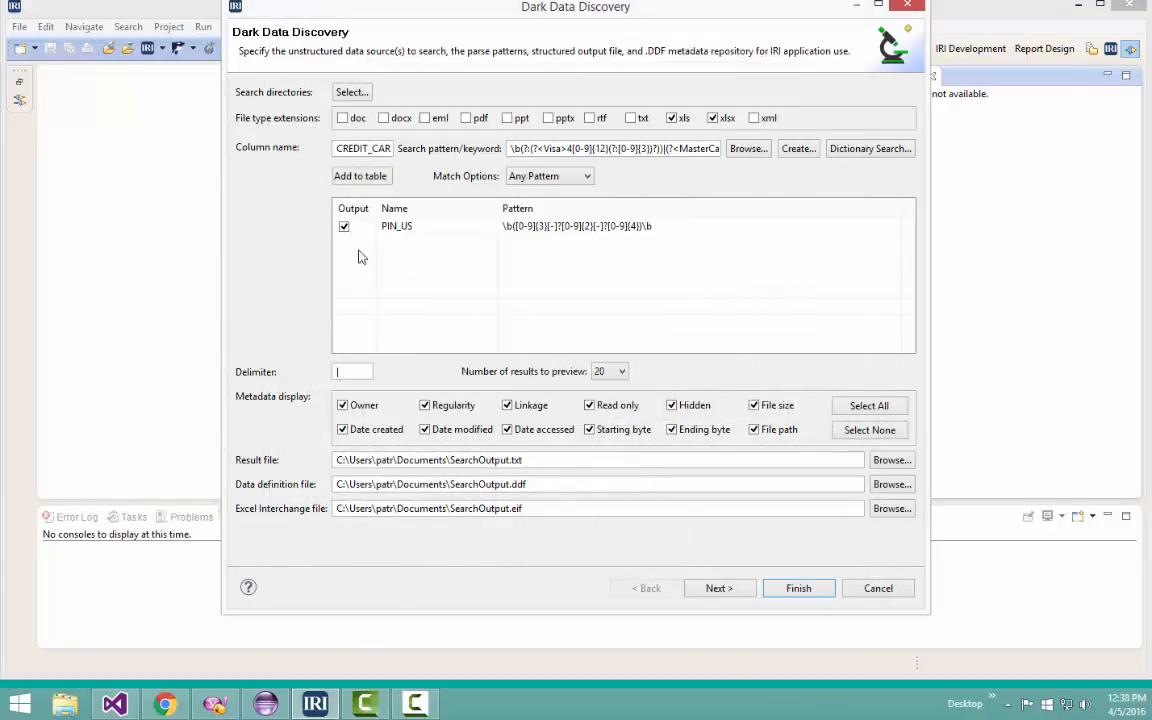
{"action": "left_click", "coordinate": [370, 177]}
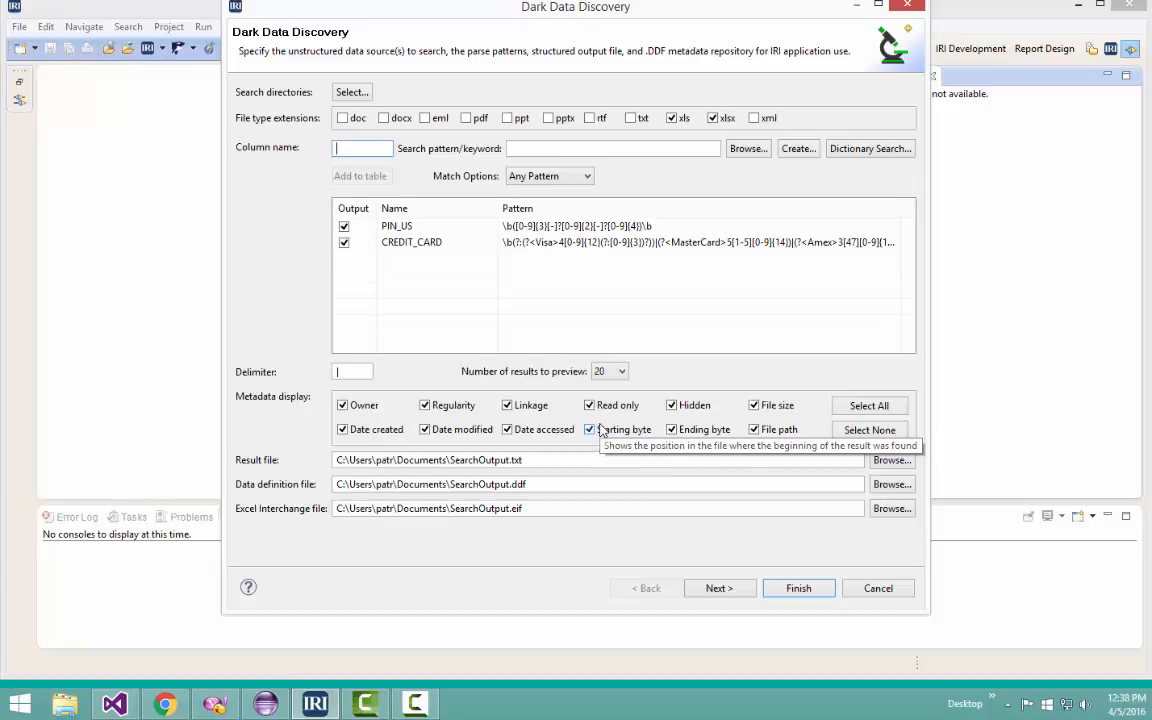
{"action": "left_click", "coordinate": [755, 430]}
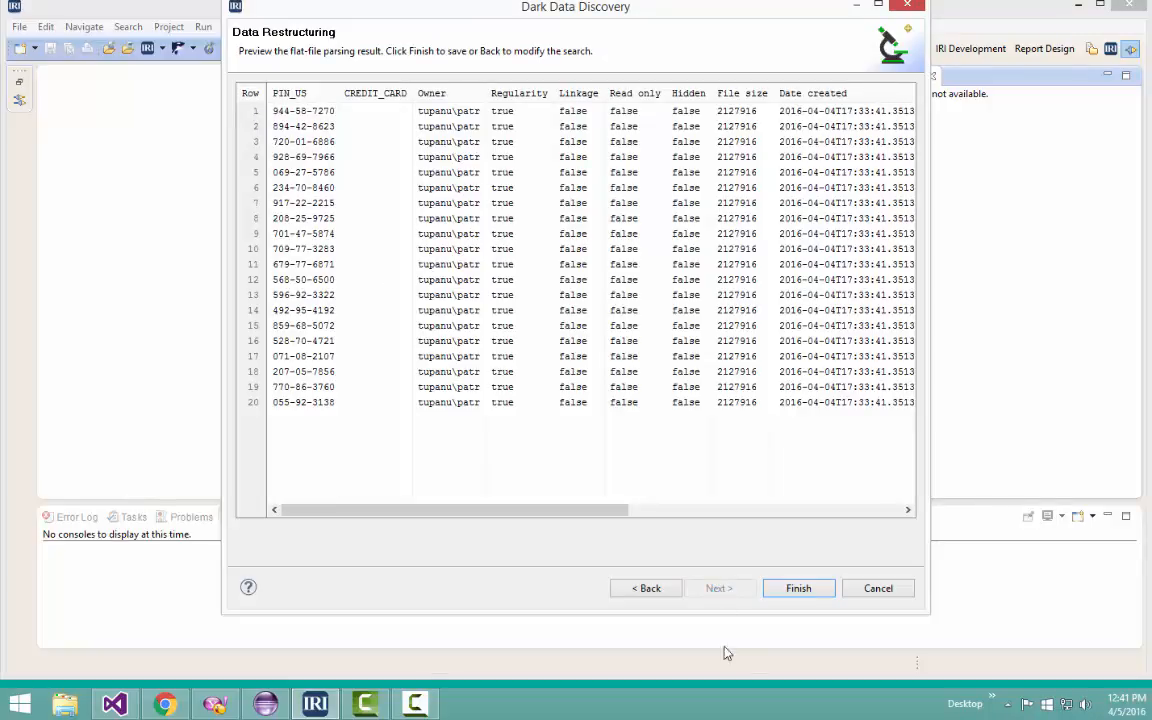
{"action": "left_click", "coordinate": [800, 590]}
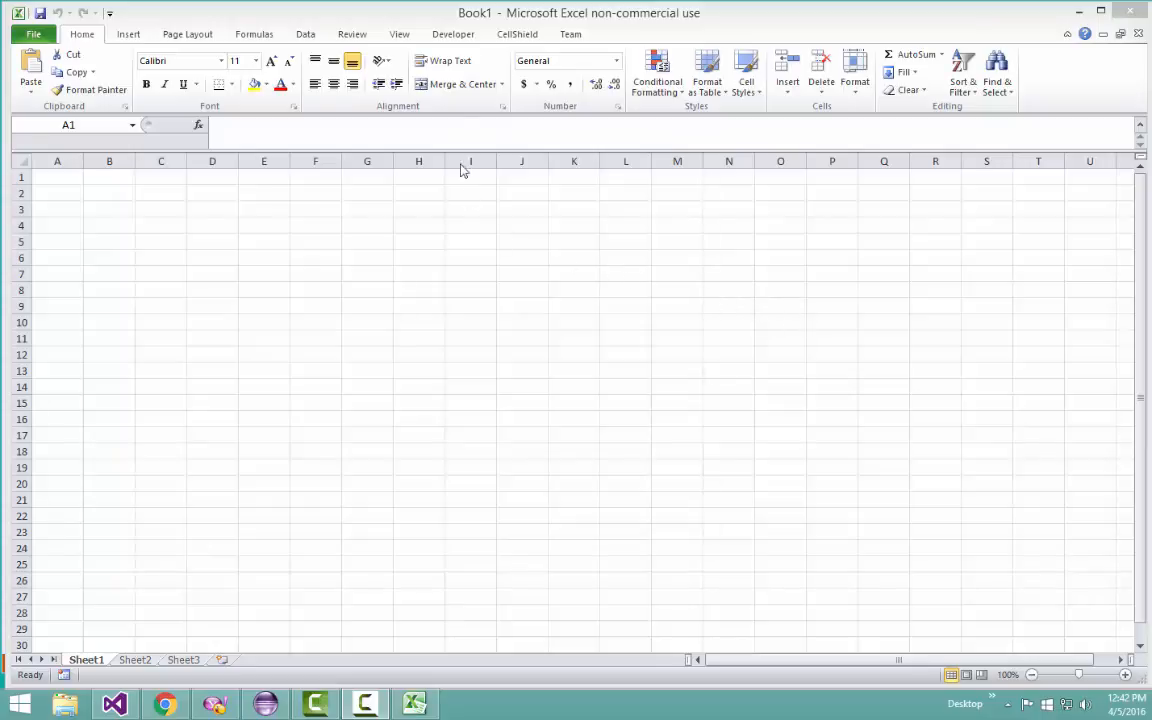
- In Excel, import the interchange file SearchOutput.eif from the Documents folder into the CellShield Spreadsheet Selector
{"action": "left_click", "coordinate": [517, 35]}
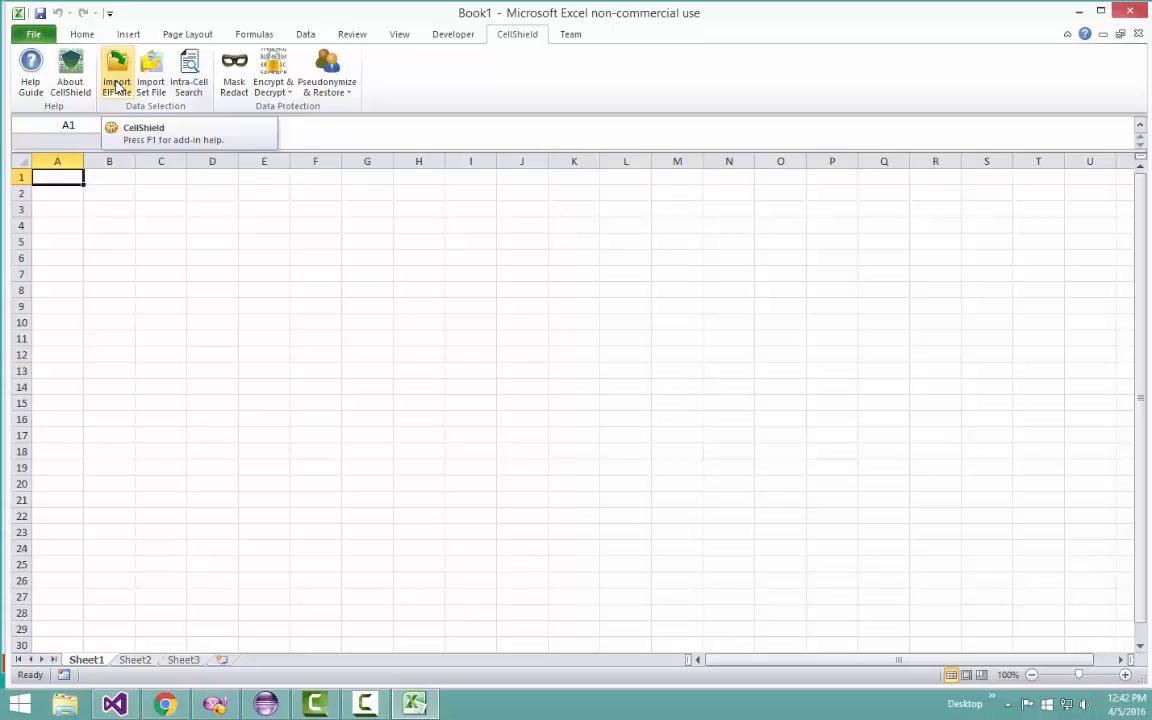
{"action": "left_click", "coordinate": [116, 84]}
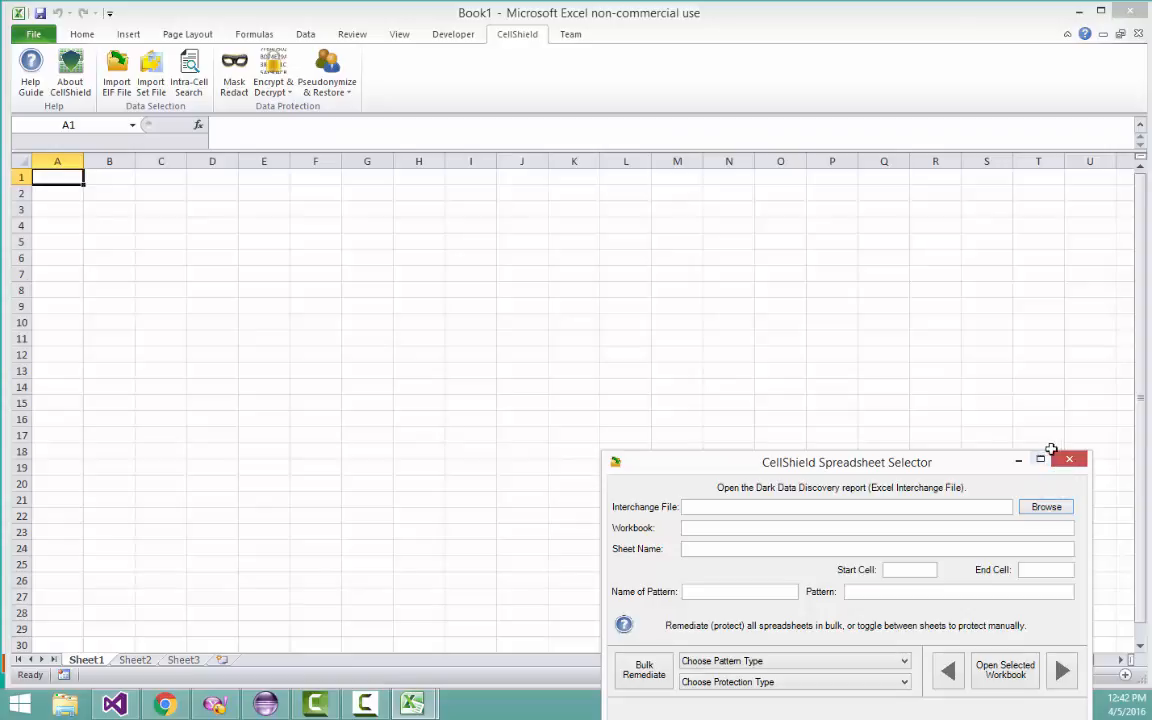
{"action": "left_click", "coordinate": [1047, 508]}
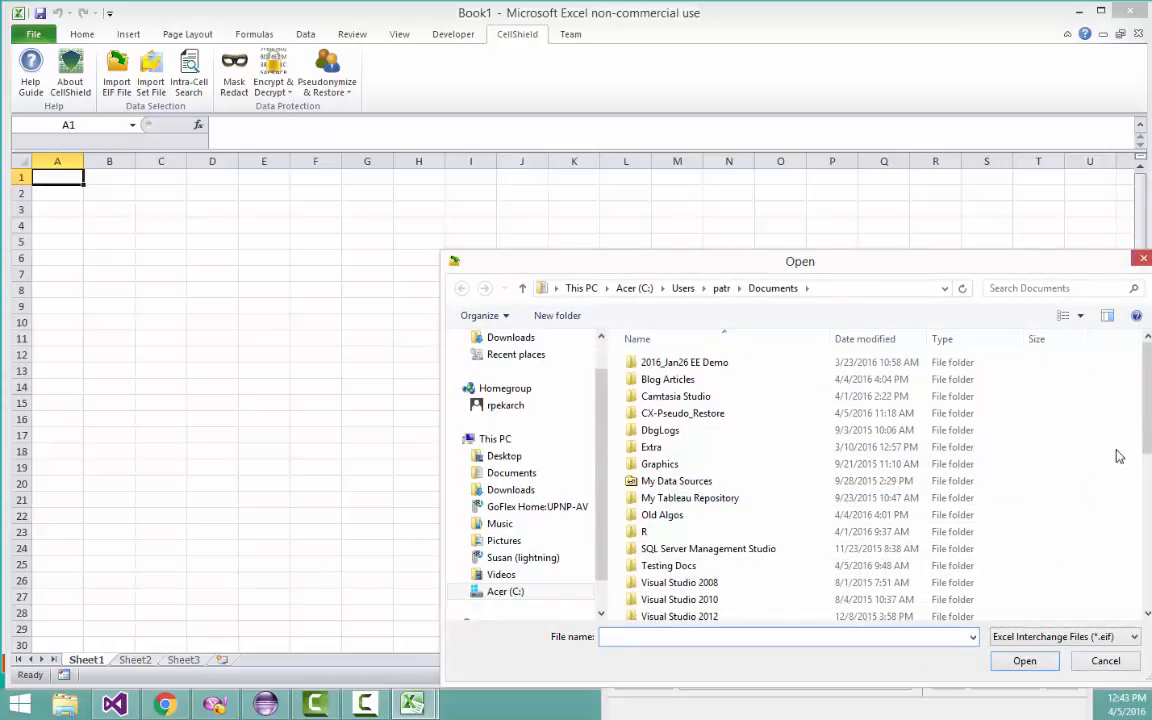
{"action": "scroll", "coordinate": [1025, 425], "scroll_direction": "down", "scroll_amount": 3}
{"action": "scroll", "coordinate": [1025, 430], "scroll_direction": "down", "scroll_amount": 1}
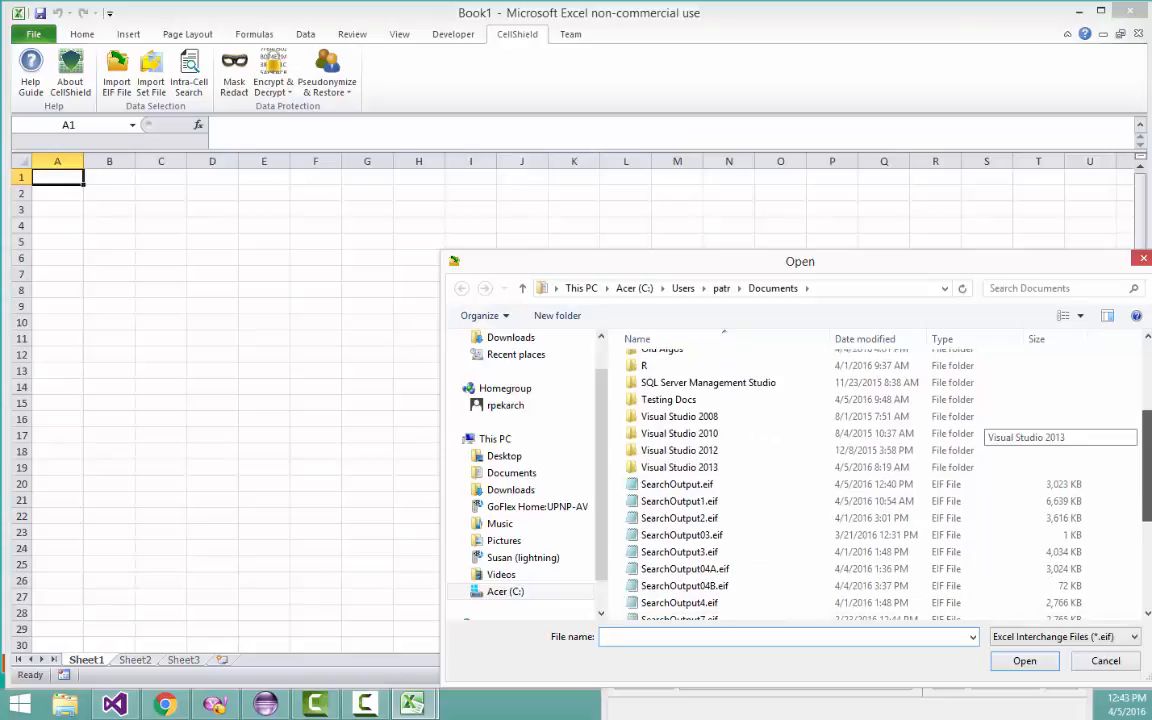
{"action": "double_click", "coordinate": [679, 471]}
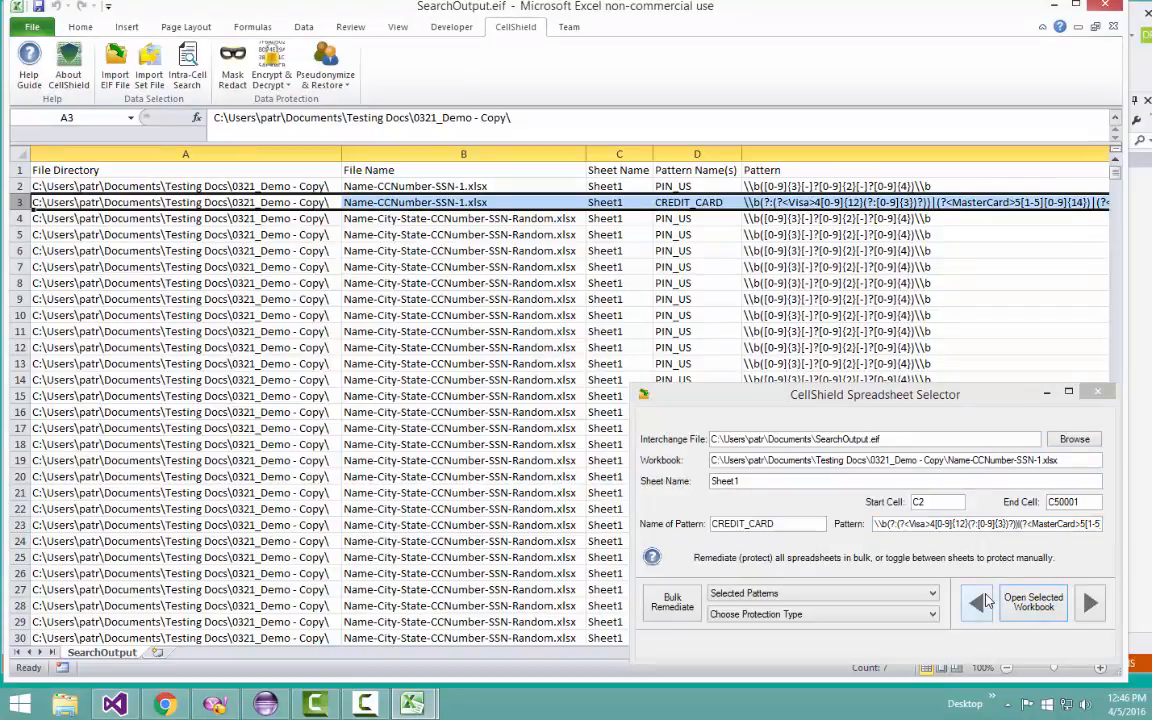
- Open Name-CCNumber-SSN-1.xlsx at its CREDIT_CARD range and encrypt it to a new spreadsheet with enc_fp_aes256_ascii, entering the pass phrase
{"action": "left_click", "coordinate": [1033, 603]}
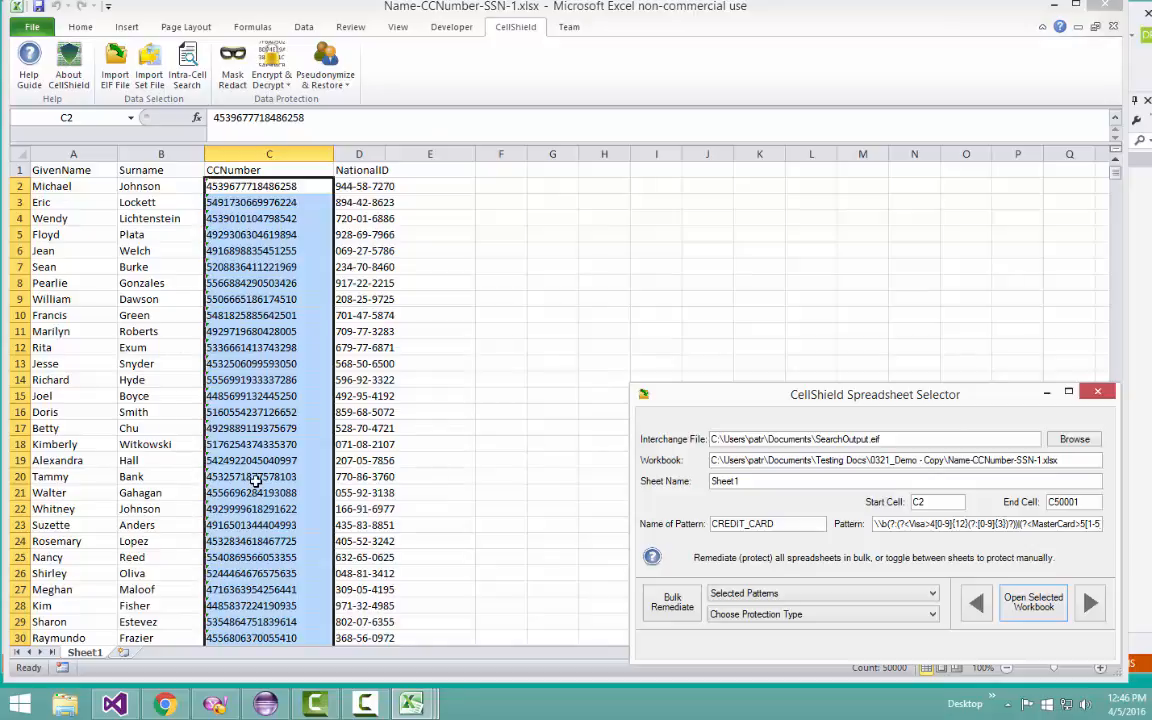
{"action": "left_click", "coordinate": [268, 84]}
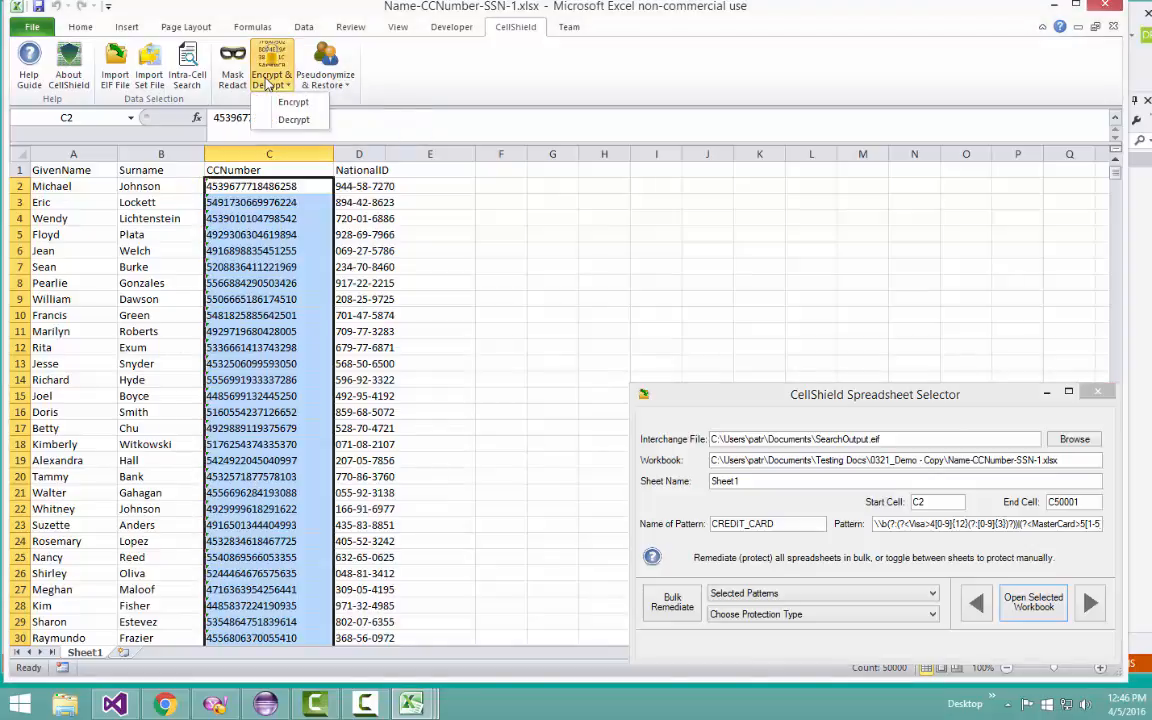
{"action": "left_click", "coordinate": [290, 104]}
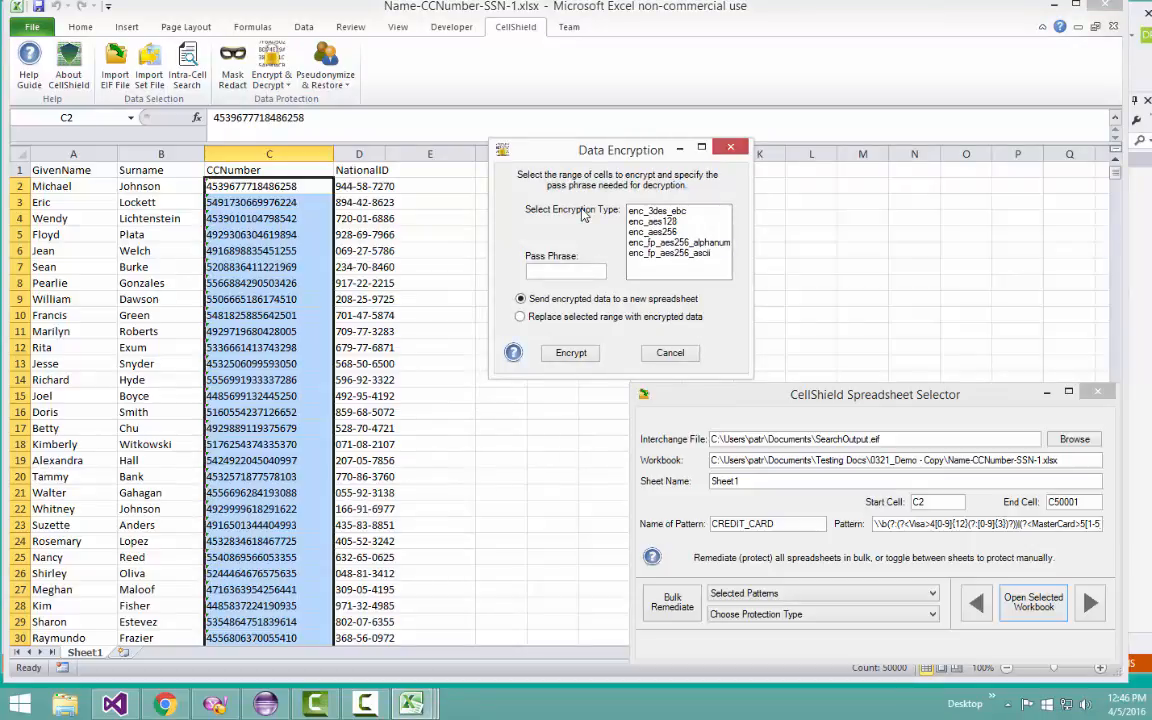
{"action": "left_click", "coordinate": [674, 255]}
{"action": "left_click", "coordinate": [592, 272]}
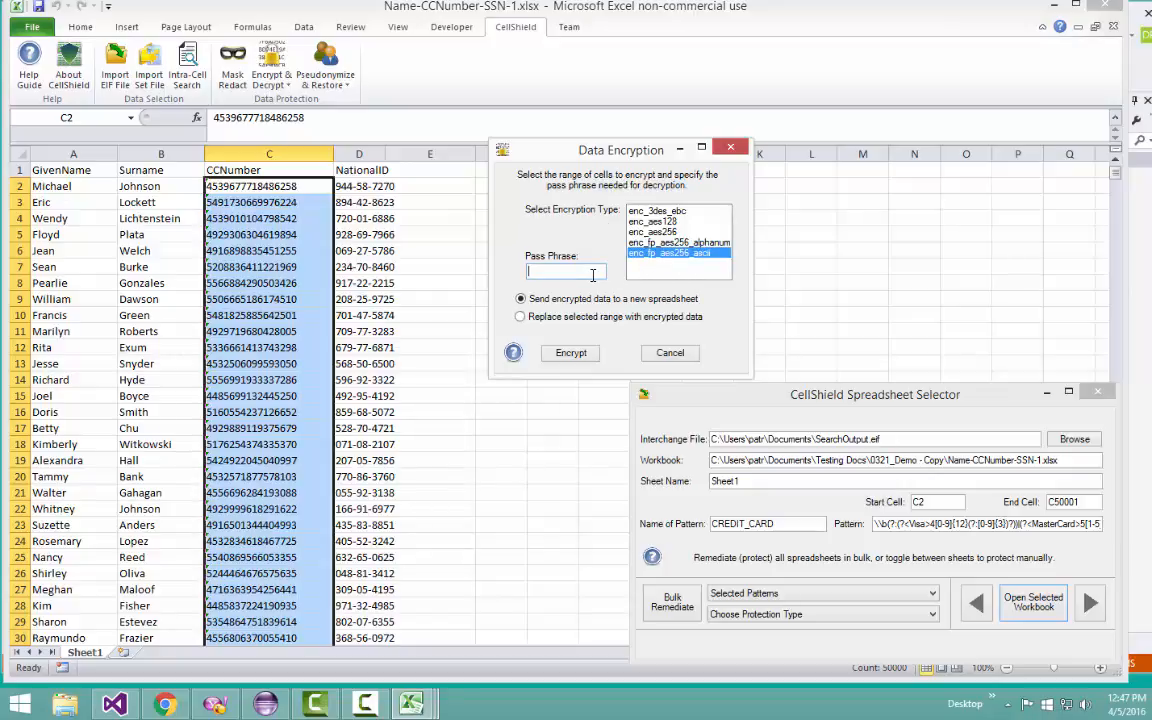
{"action": "type", "text": "test"}
{"action": "left_click", "coordinate": [561, 355]}
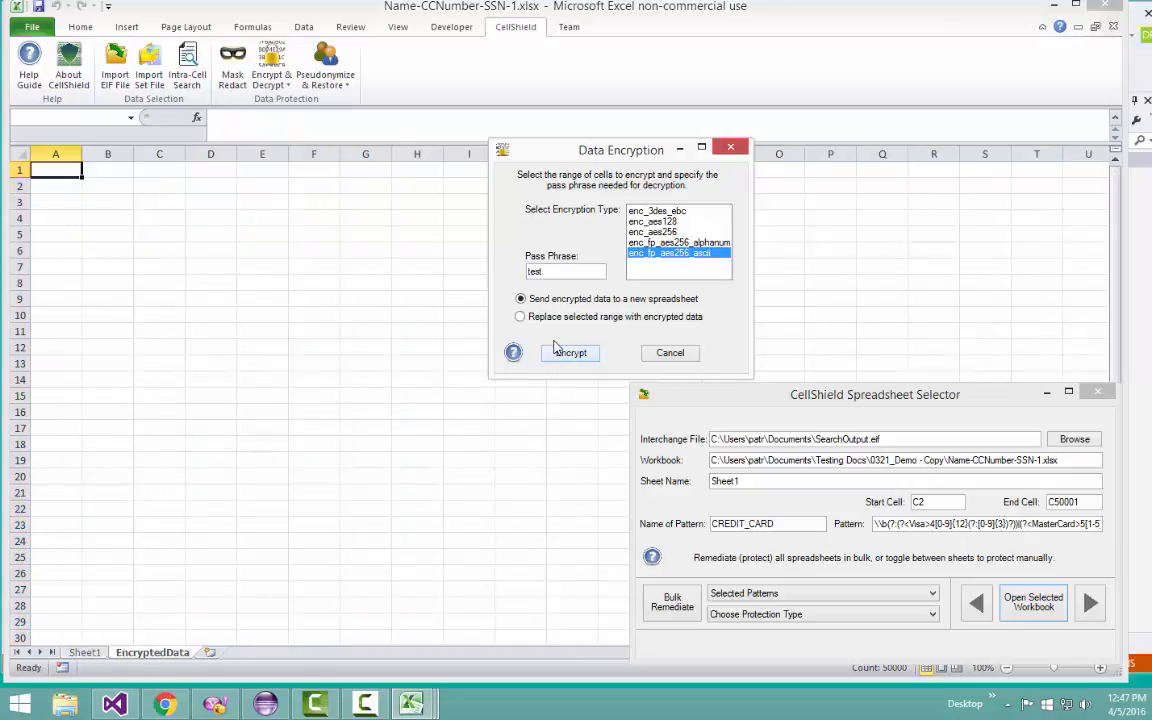
- Close the workbook Name-CCNumber-SSN-1.xlsx without saving its changes
{"action": "left_click", "coordinate": [1117, 33]}
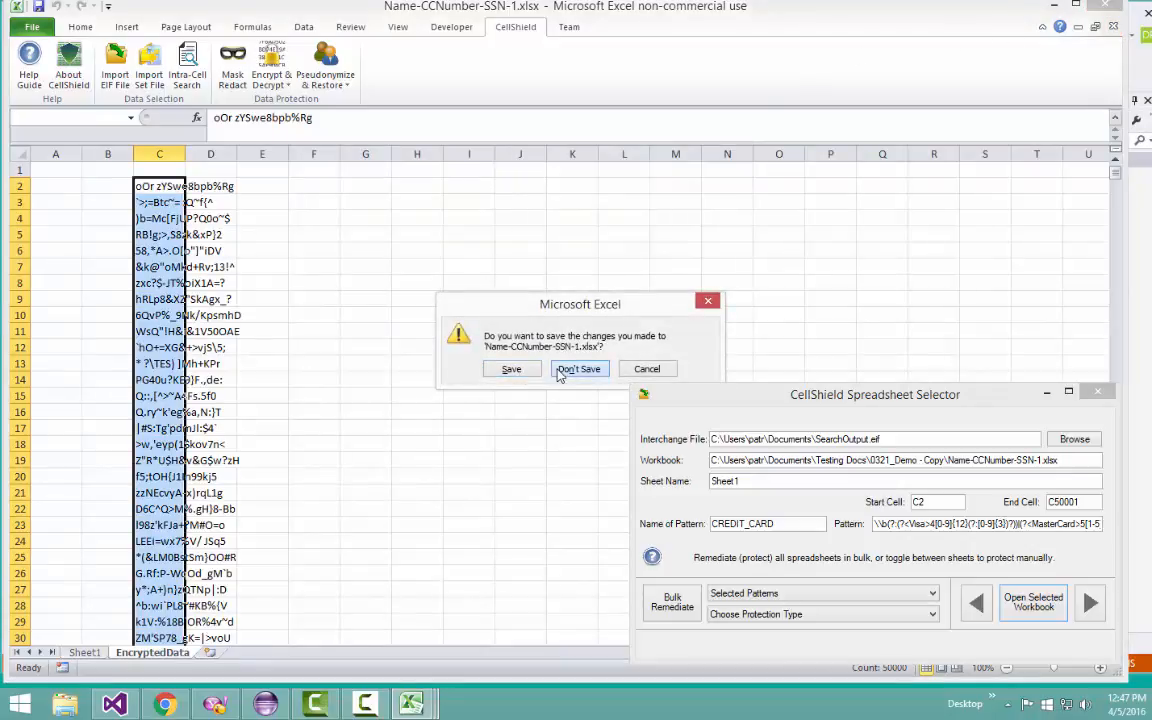
{"action": "left_click", "coordinate": [578, 369]}
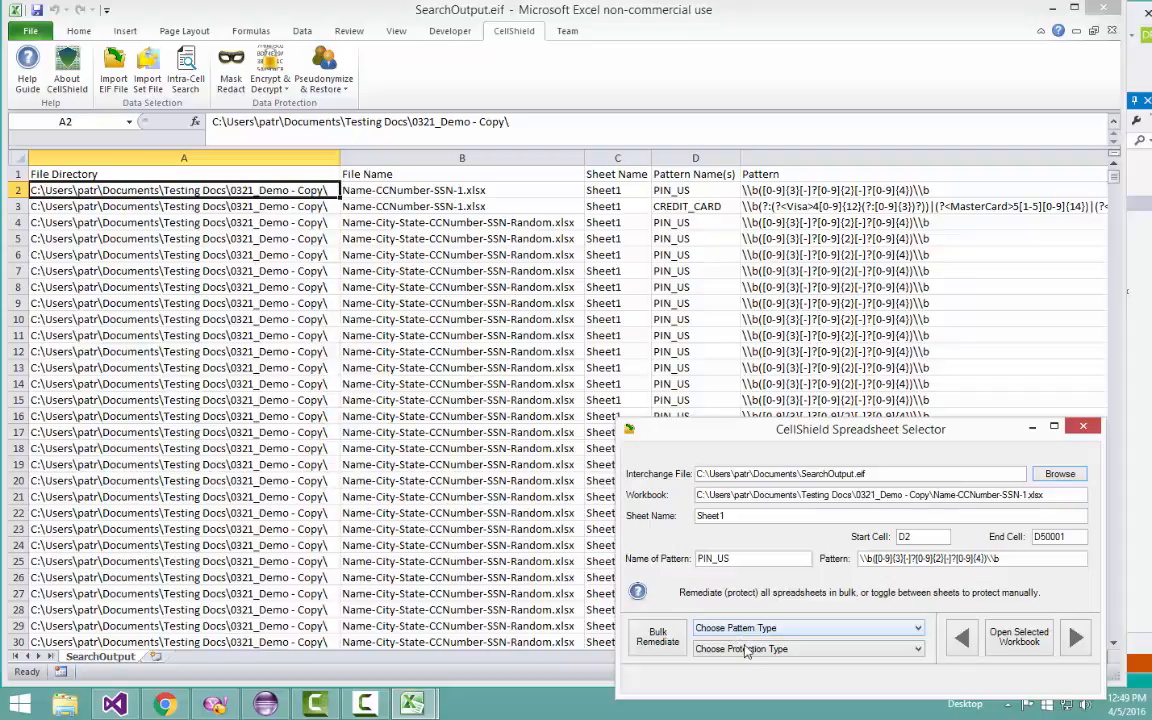
- Start a bulk remediation of the PIN_US pattern using Intra-Cell Mask and agree to alter all the selected files
{"action": "left_click", "coordinate": [763, 632]}
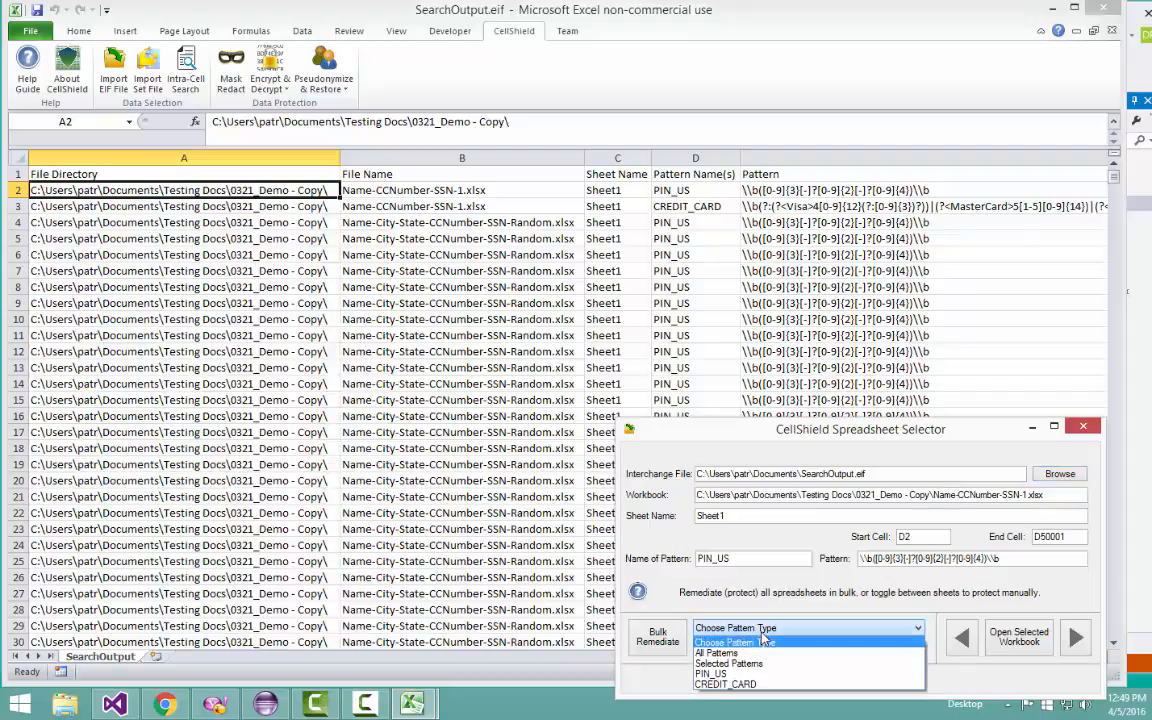
{"action": "left_click", "coordinate": [731, 675]}
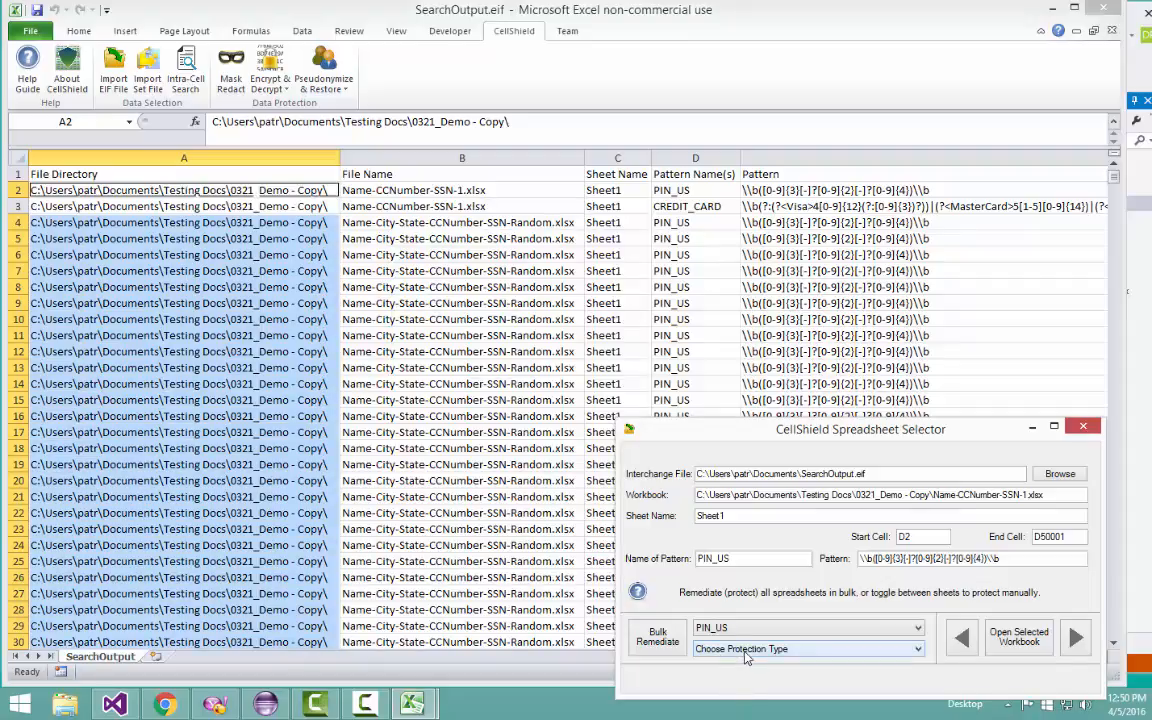
{"action": "left_click", "coordinate": [744, 653]}
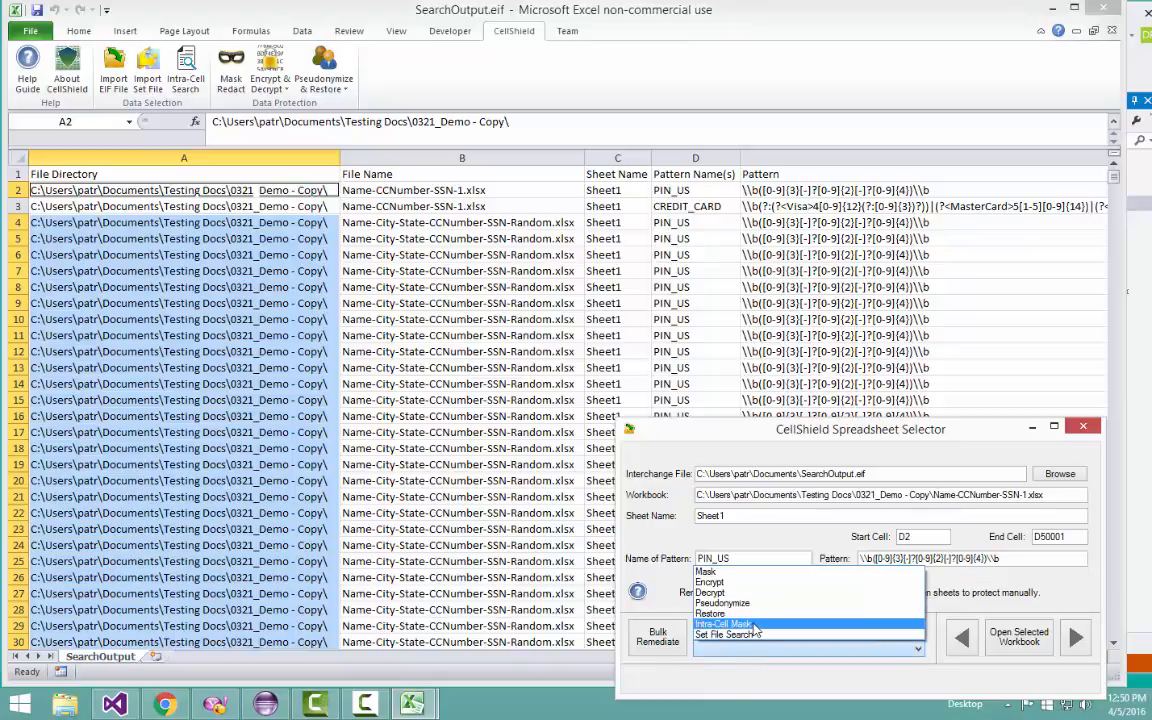
{"action": "left_click", "coordinate": [755, 625]}
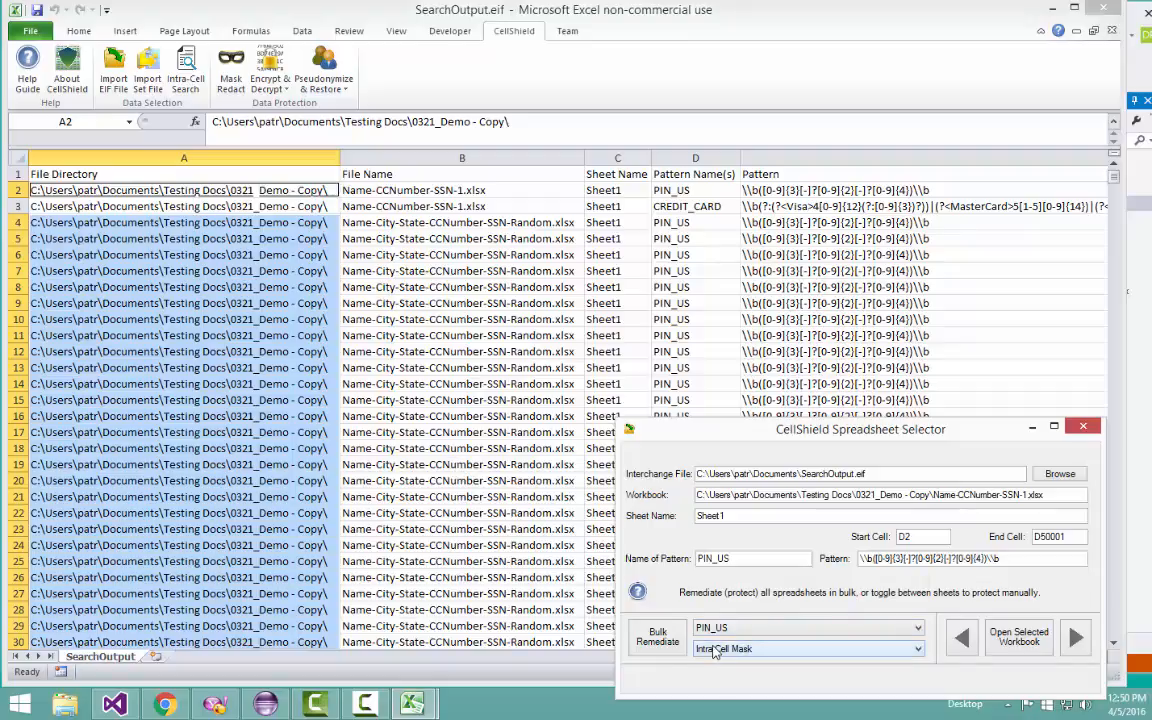
{"action": "left_click", "coordinate": [657, 640]}
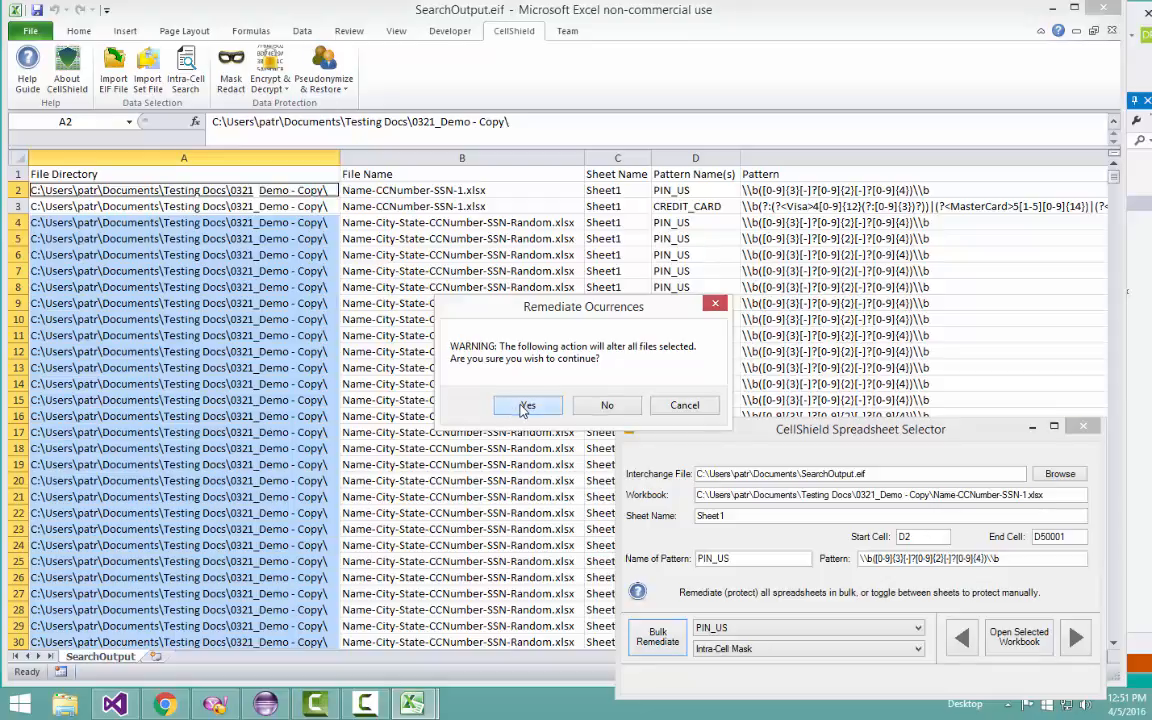
{"action": "left_click", "coordinate": [525, 406]}
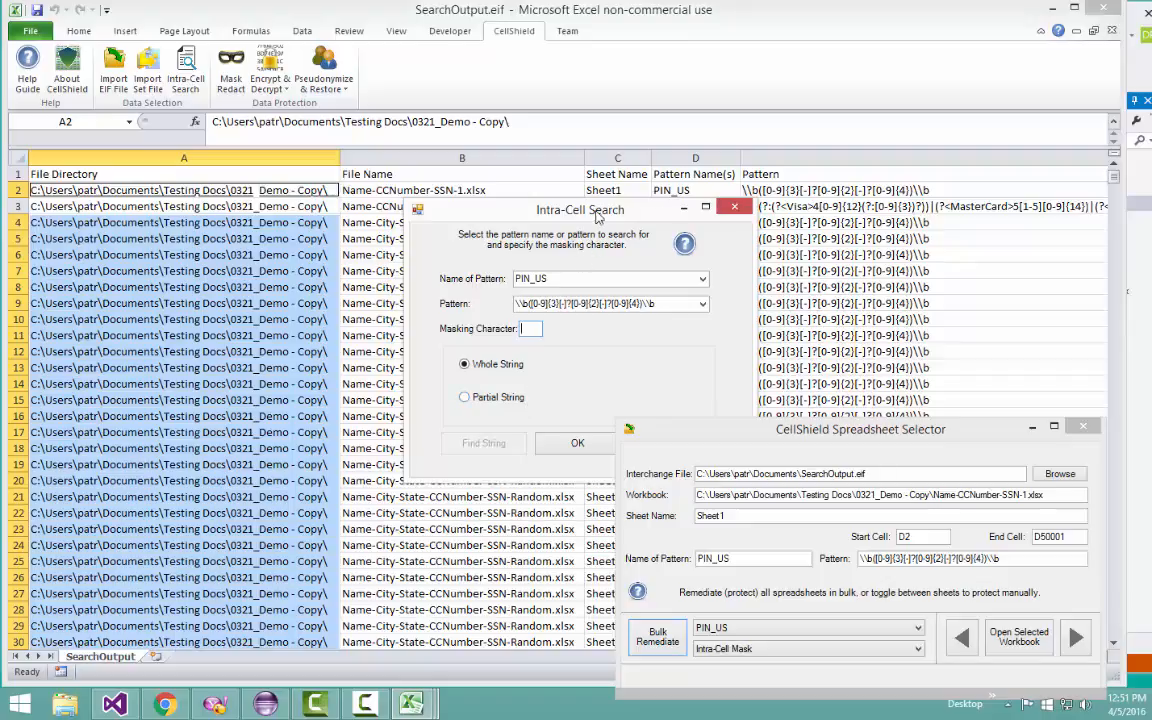
- Run the bulk masking with # on a partial string of 1,6 and acknowledge its completion
{"action": "left_click_drag", "start_coordinate": [596, 215], "coordinate": [815, 113]}
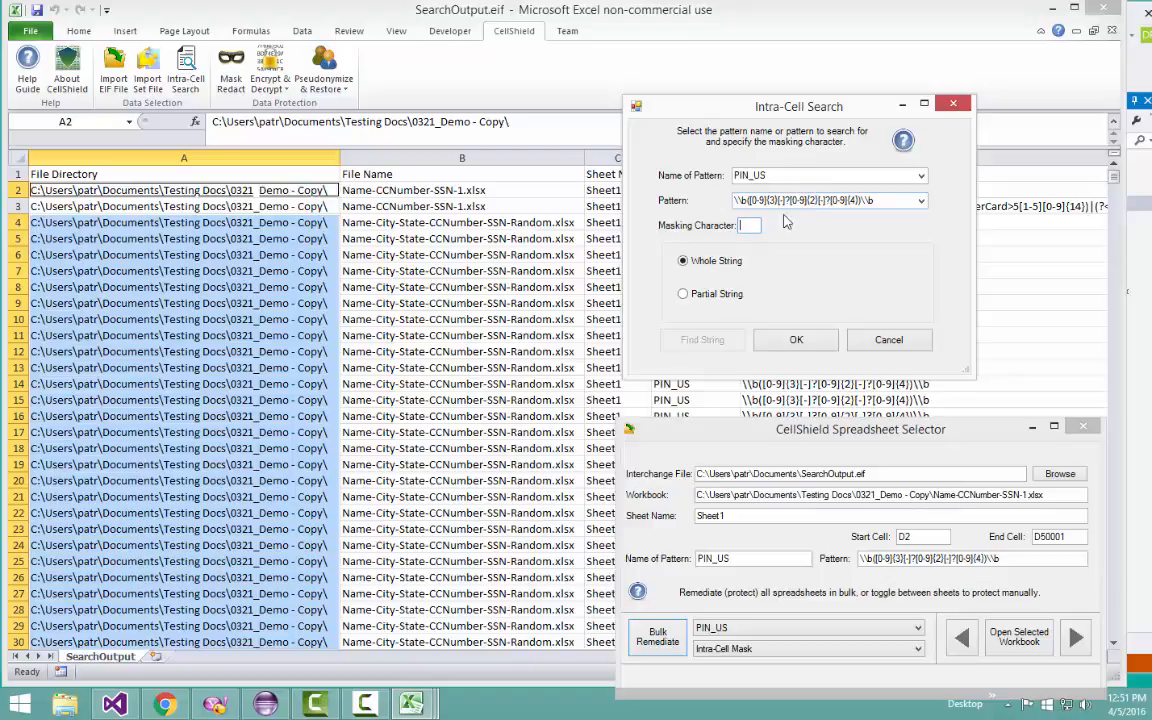
{"action": "type", "text": "#"}
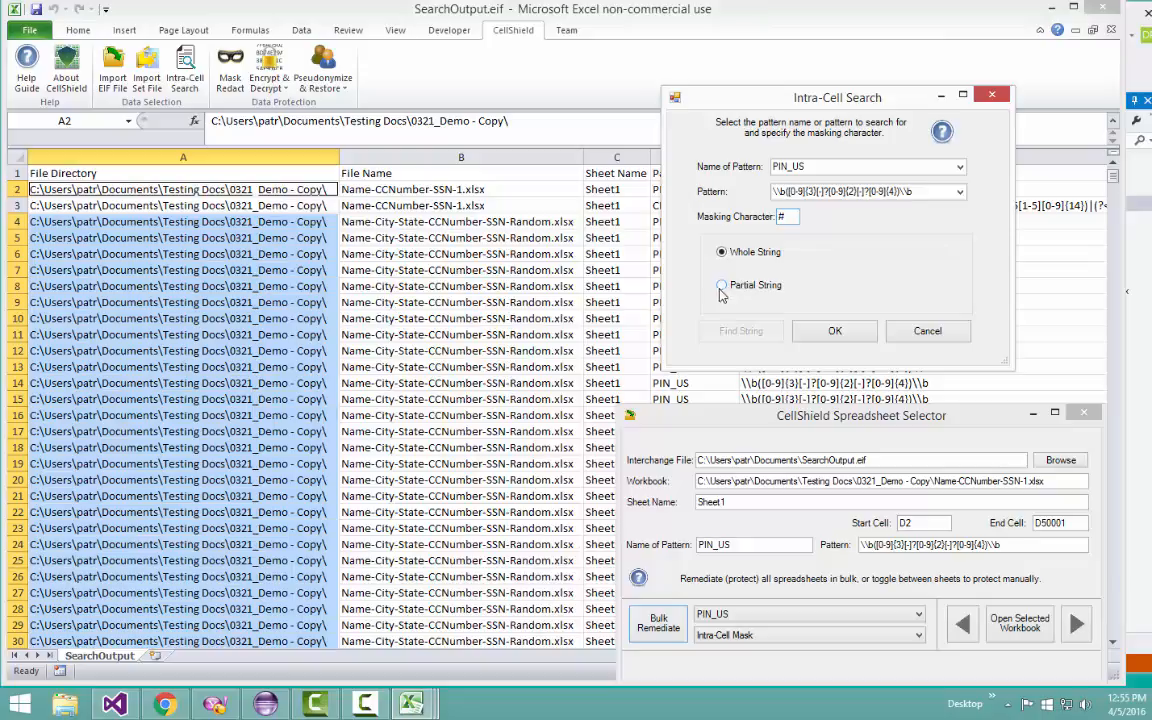
{"action": "left_click", "coordinate": [721, 286]}
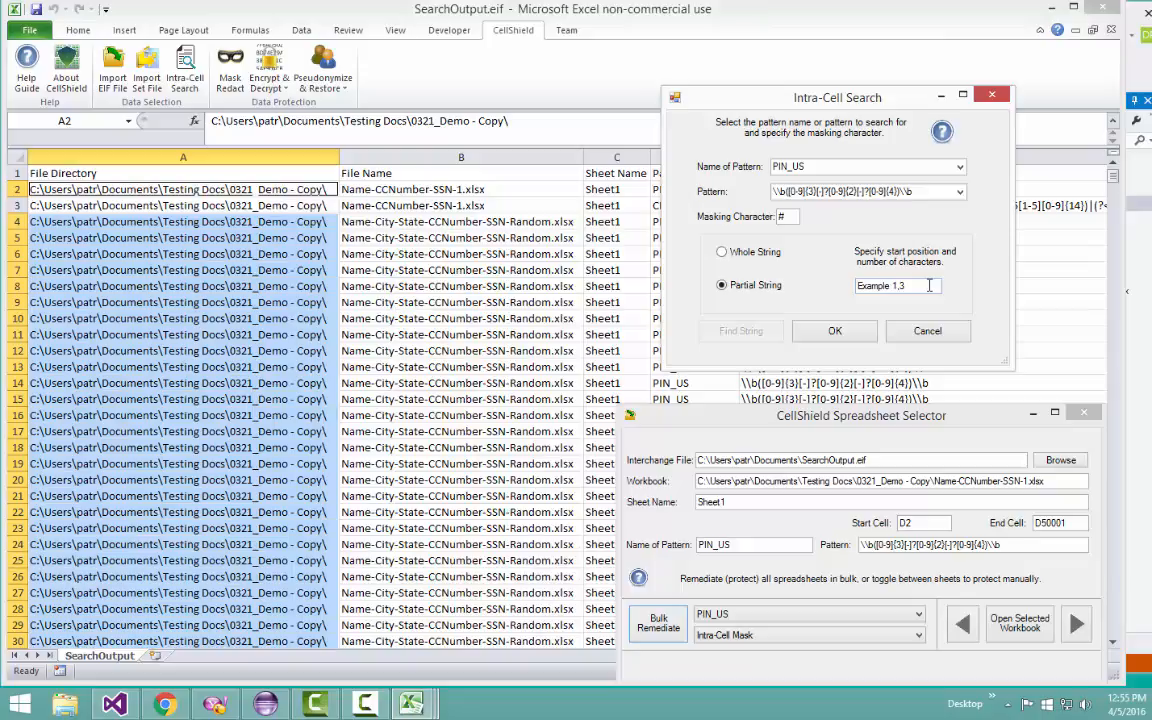
{"action": "left_click", "coordinate": [877, 285]}
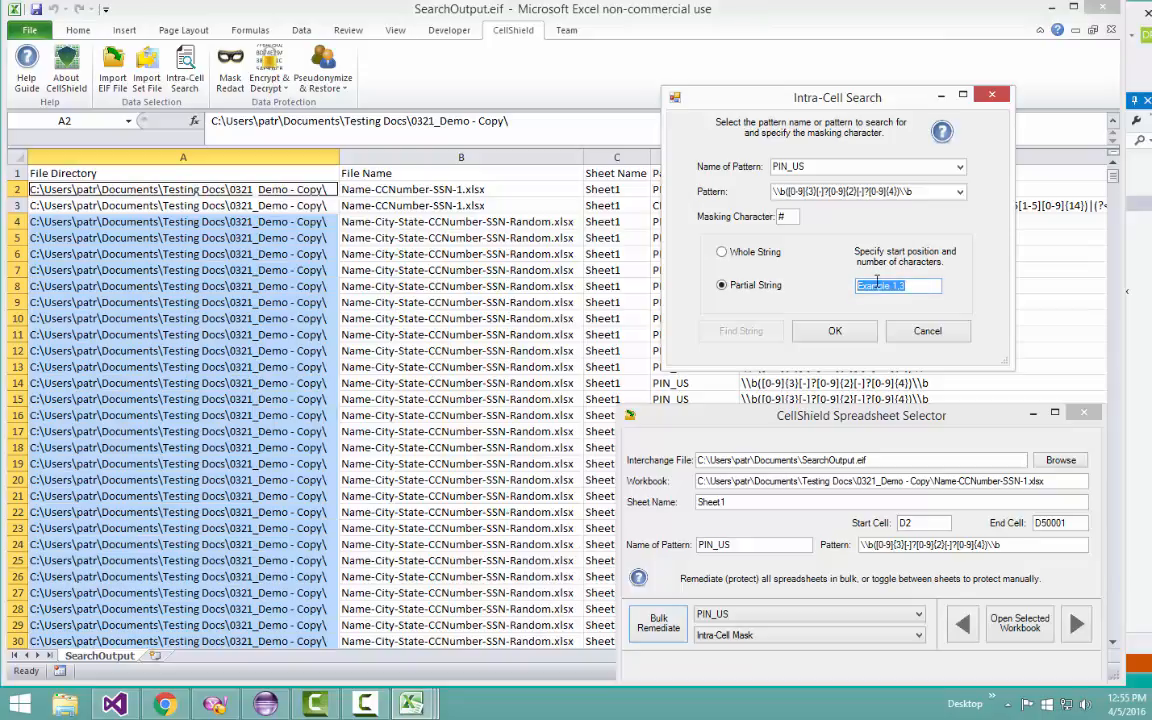
{"action": "type", "text": "1,6"}
{"action": "left_click", "coordinate": [835, 332]}
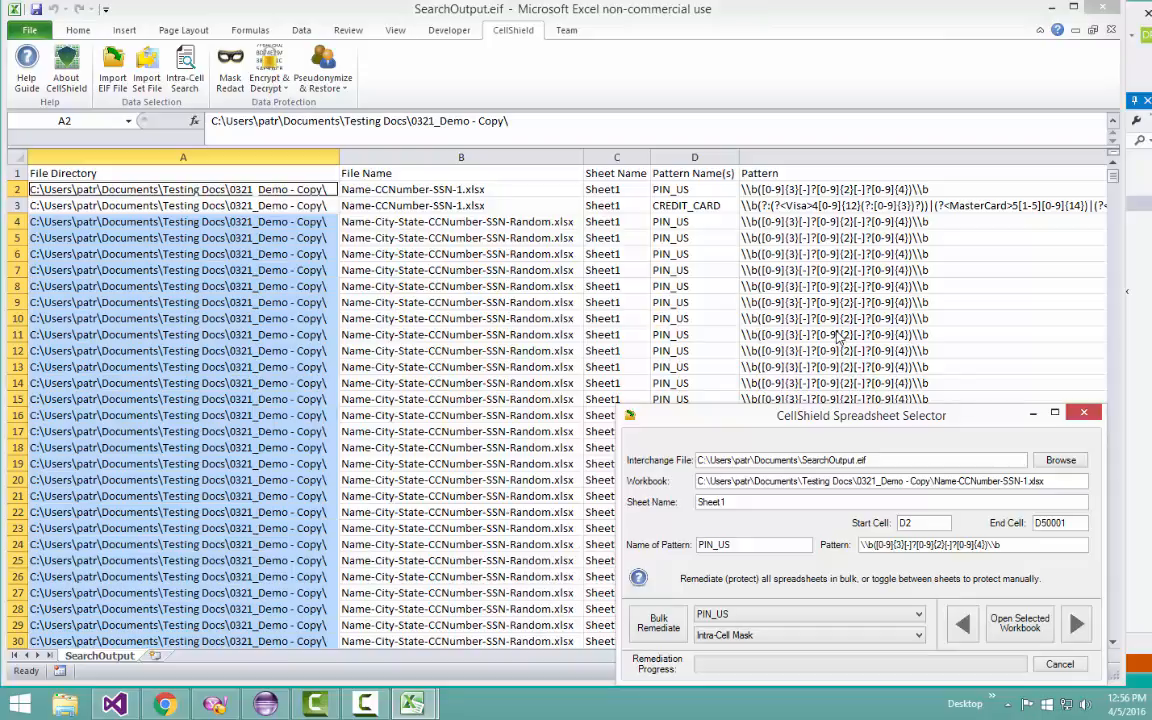
{"action": "key", "text": "alt+Tab"}
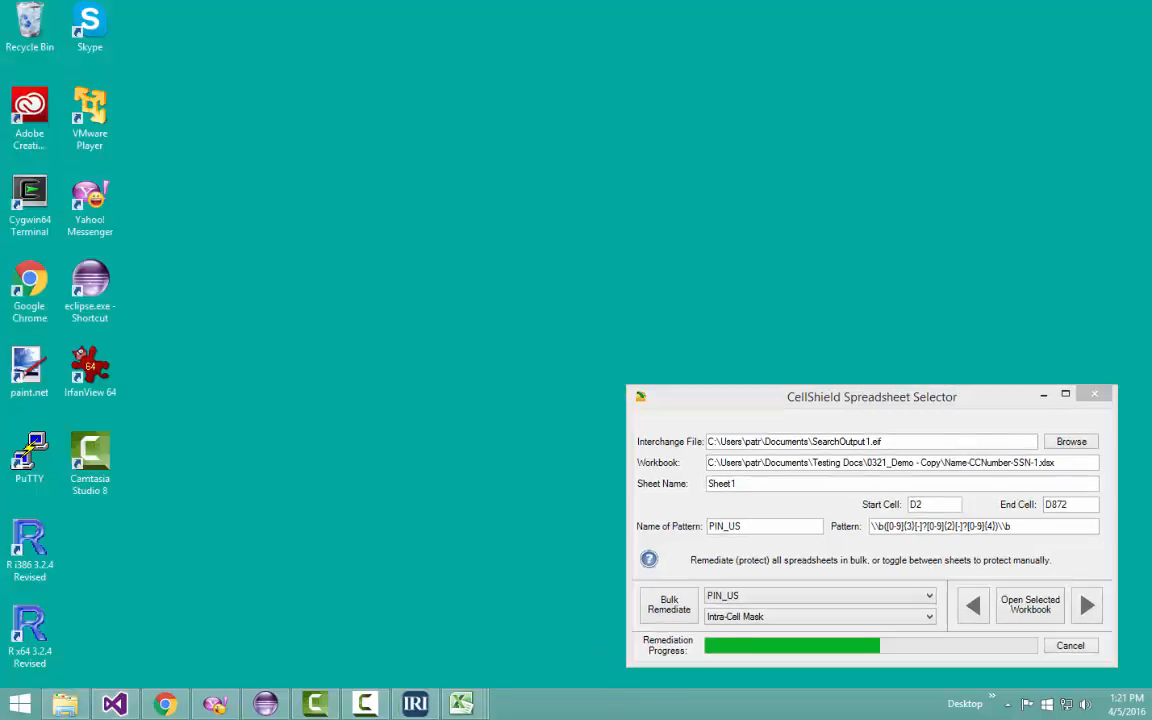
{"action": "left_click_drag", "start_coordinate": [570, 300], "coordinate": [557, 204]}
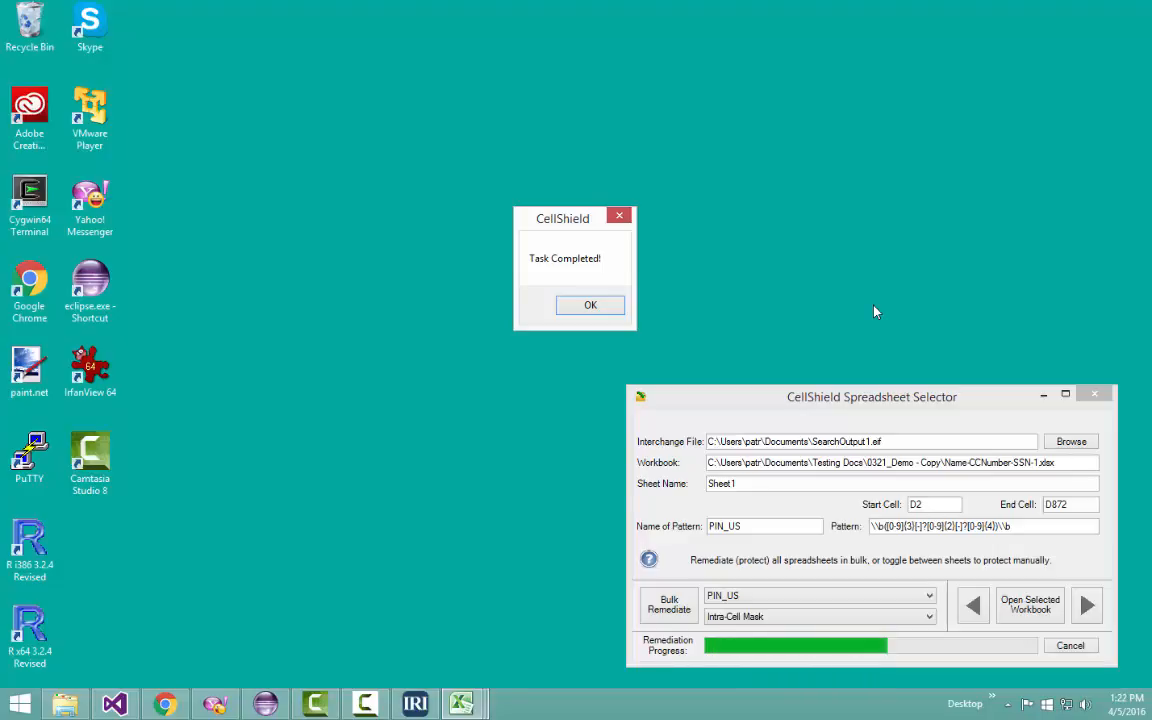
{"action": "left_click", "coordinate": [588, 305]}
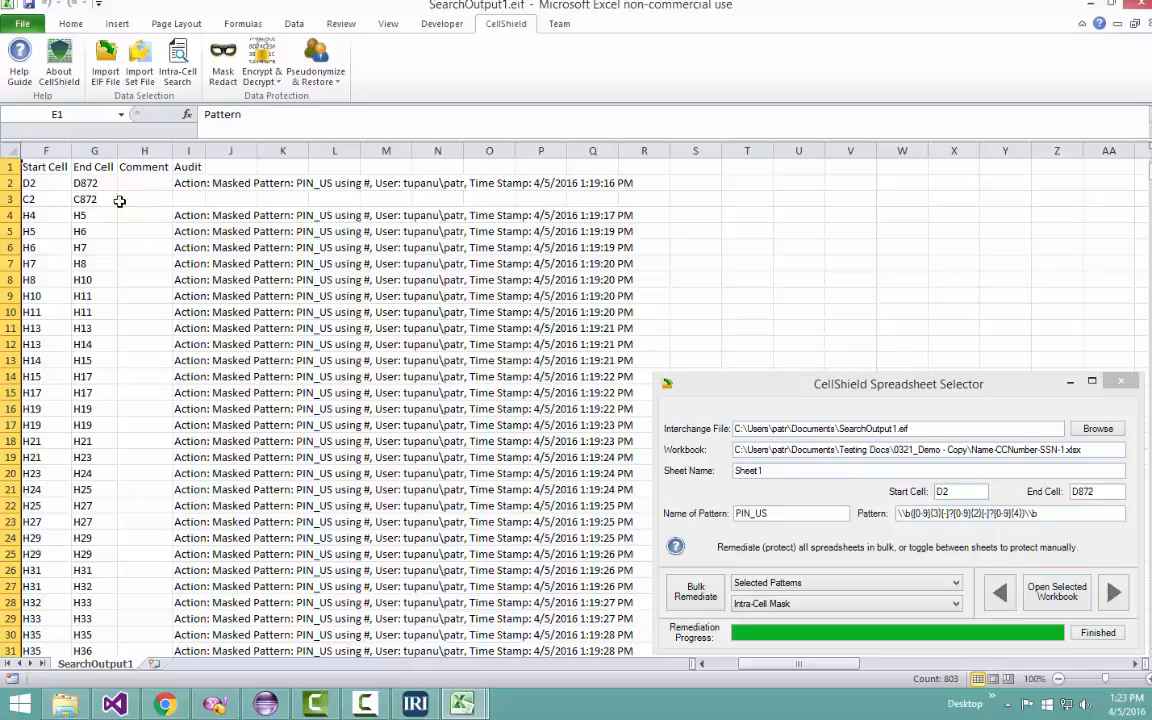
- Select row 2 of the SearchOutput1.eif audit log and open its workbook Name-CCNumber-SSN-1.xlsx
{"action": "left_click", "coordinate": [5, 183]}
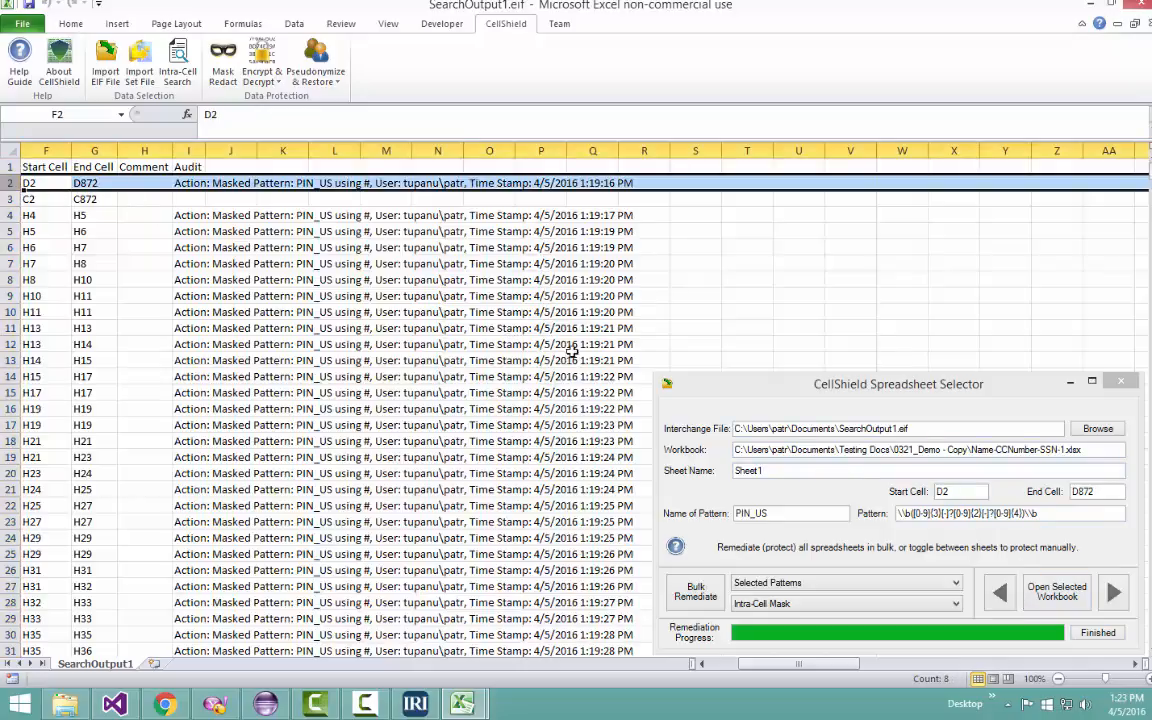
{"action": "left_click", "coordinate": [1058, 592]}
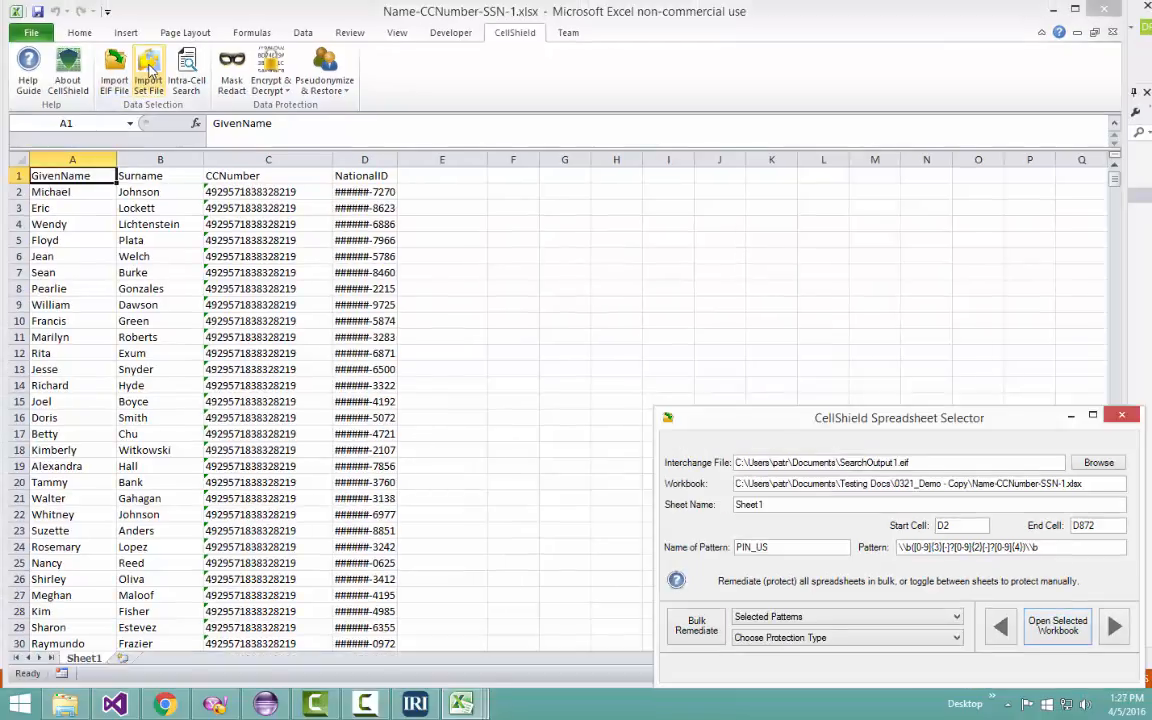
- Load the set file test.set from Testing Docs\Flat File Testing into a Set File Search
{"action": "left_click", "coordinate": [149, 70]}
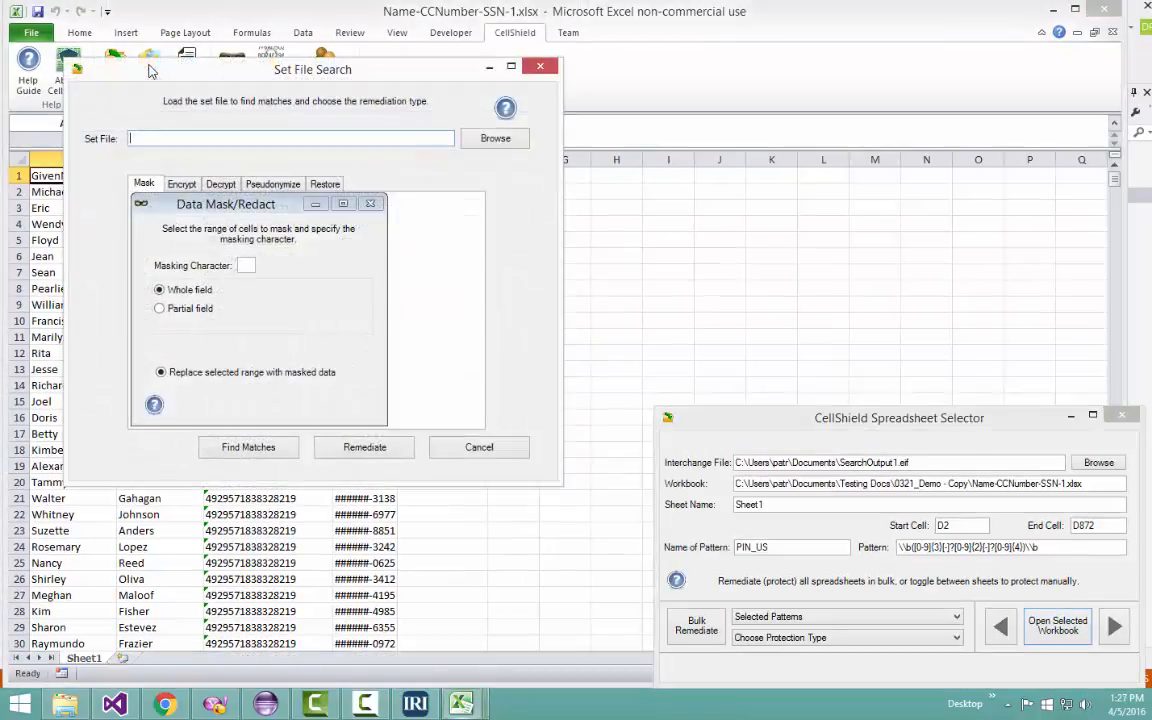
{"action": "left_click_drag", "start_coordinate": [245, 73], "coordinate": [741, 16]}
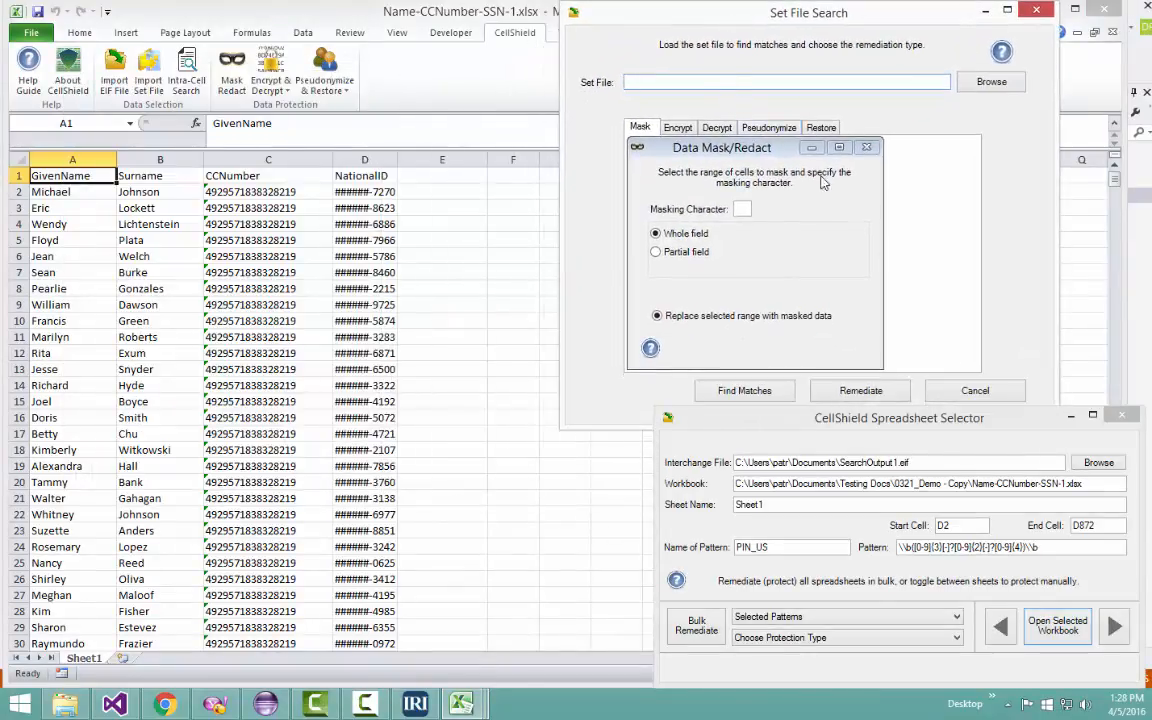
{"action": "left_click", "coordinate": [1009, 82]}
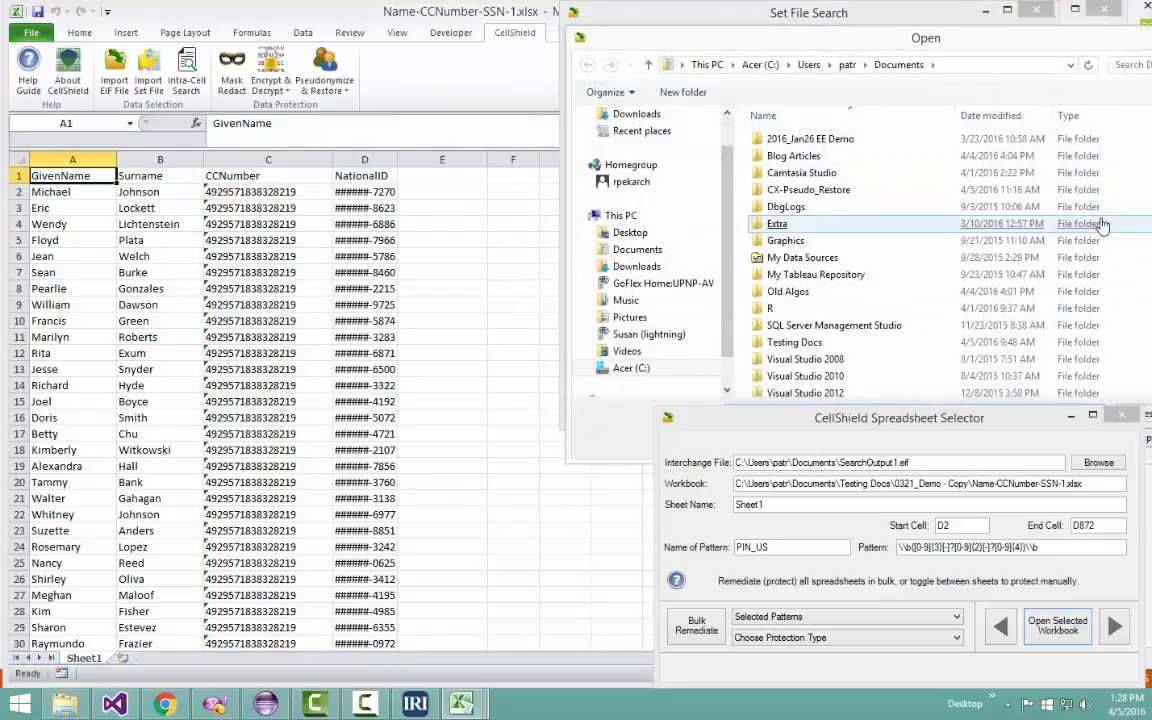
{"action": "double_click", "coordinate": [794, 342]}
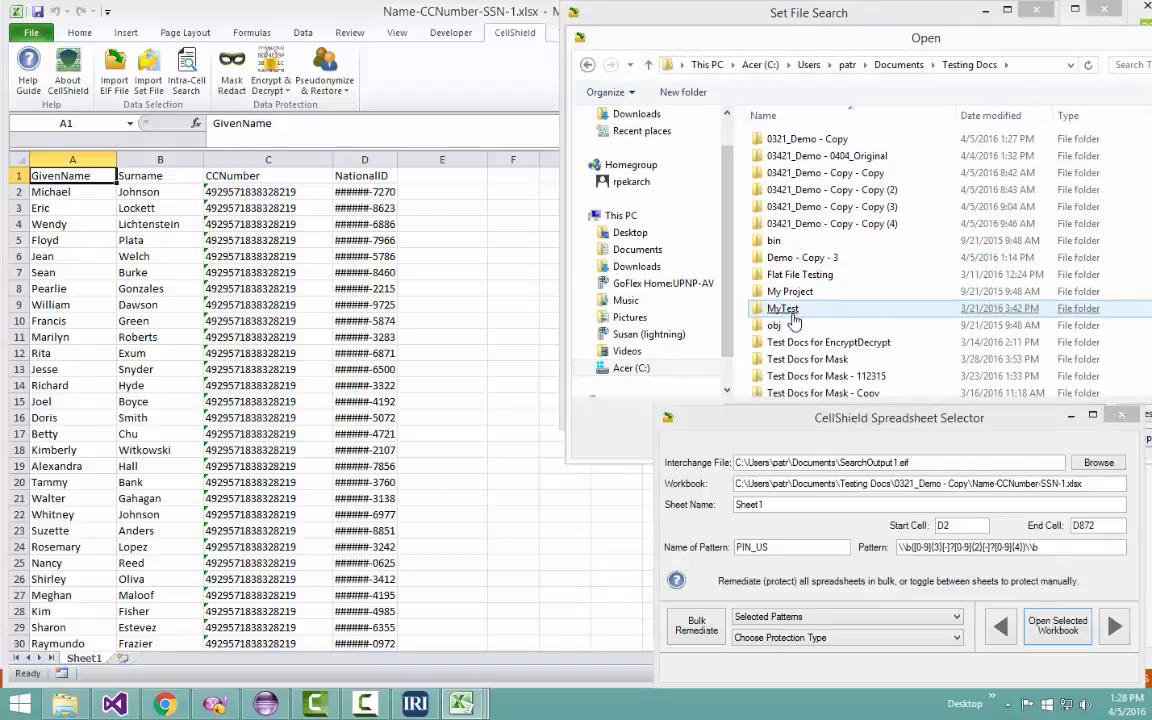
{"action": "double_click", "coordinate": [800, 274]}
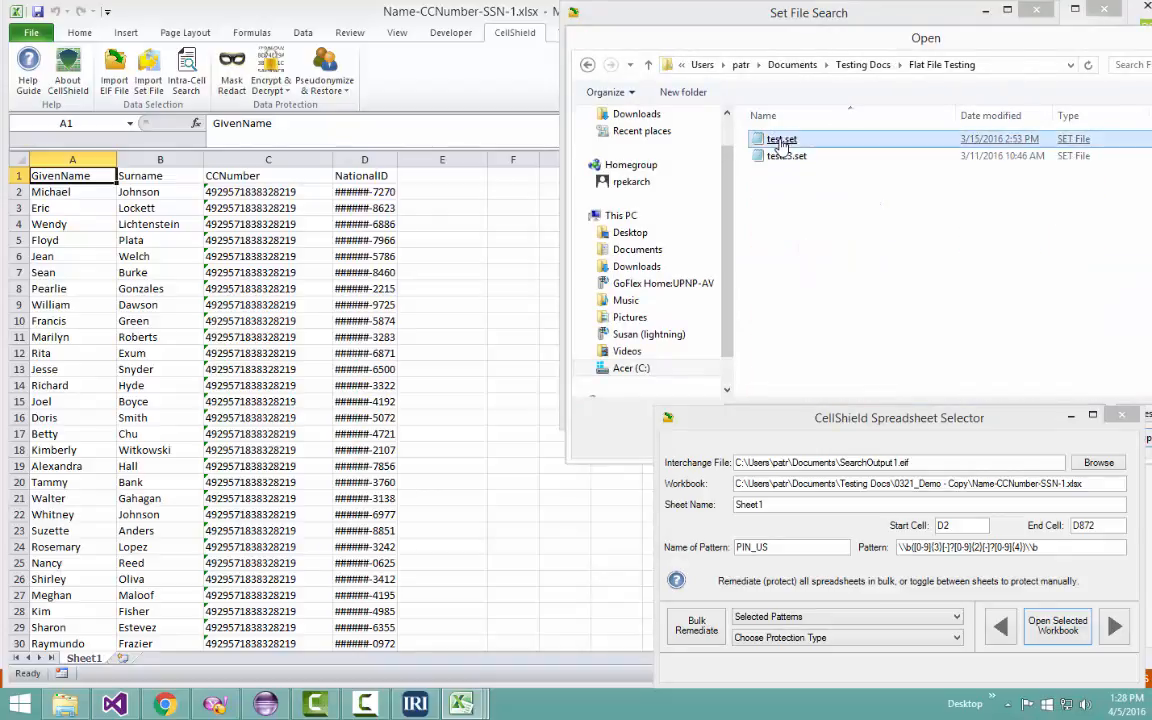
{"action": "double_click", "coordinate": [782, 140]}
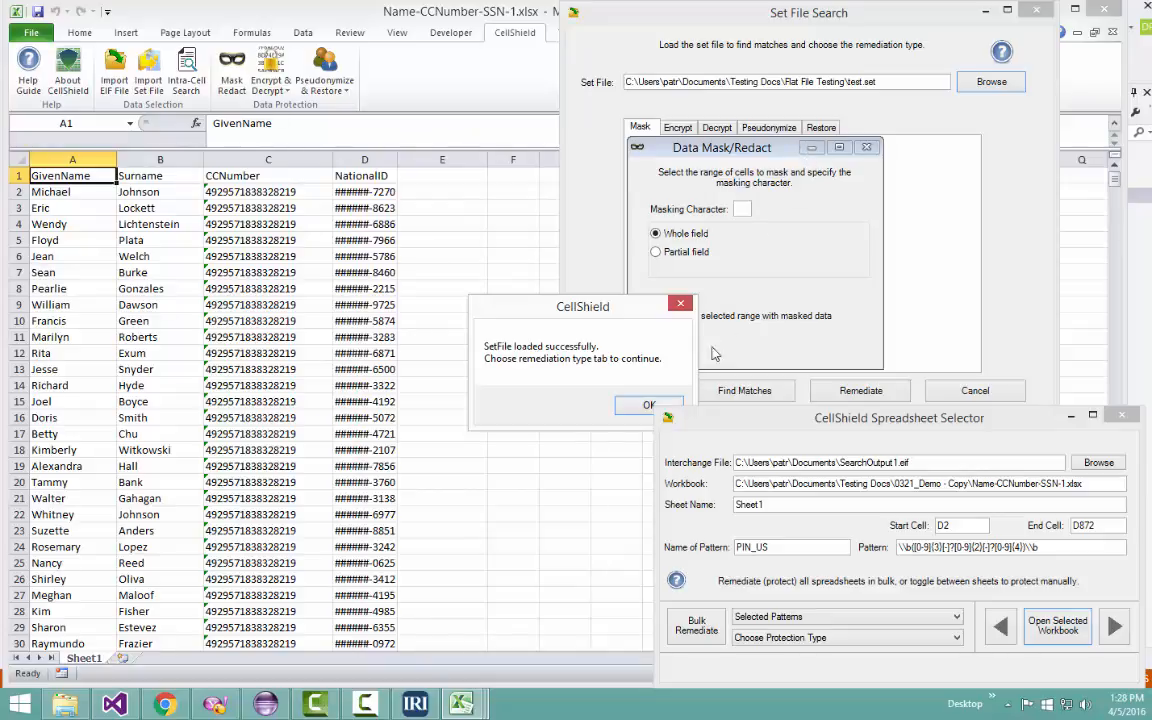
{"action": "left_click", "coordinate": [646, 405]}
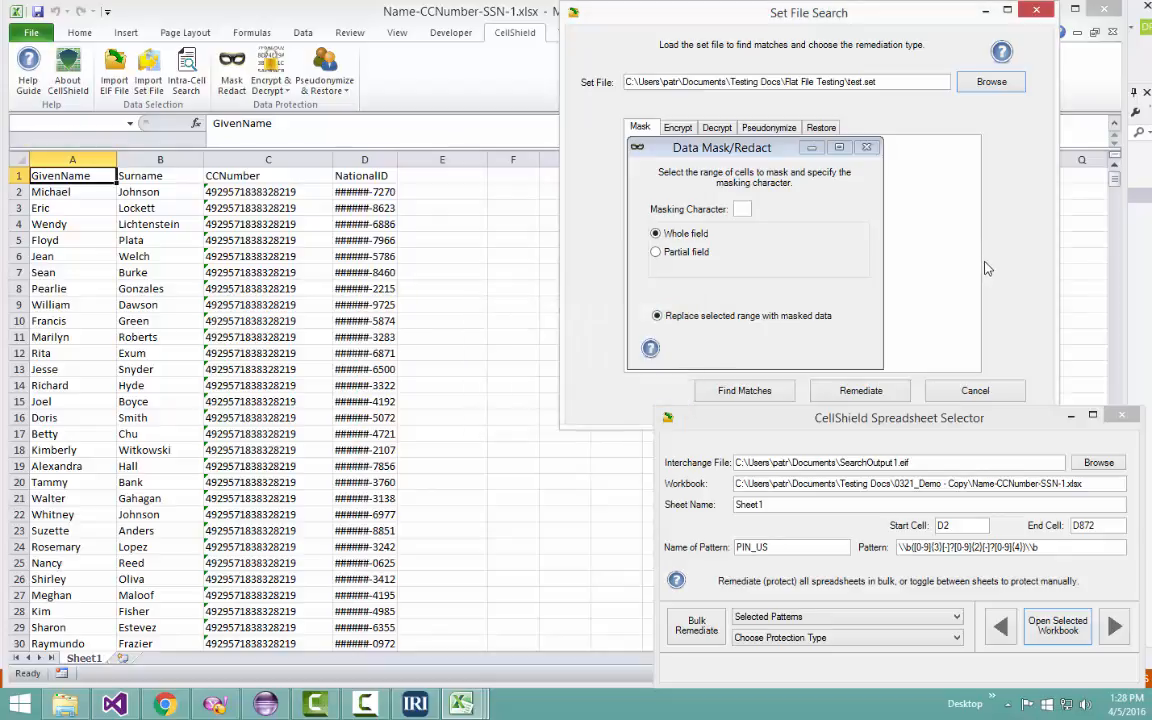
- Find the set file's matches in the workbook and remediate them with Recoverable pseudonymization
{"action": "left_click", "coordinate": [767, 131]}
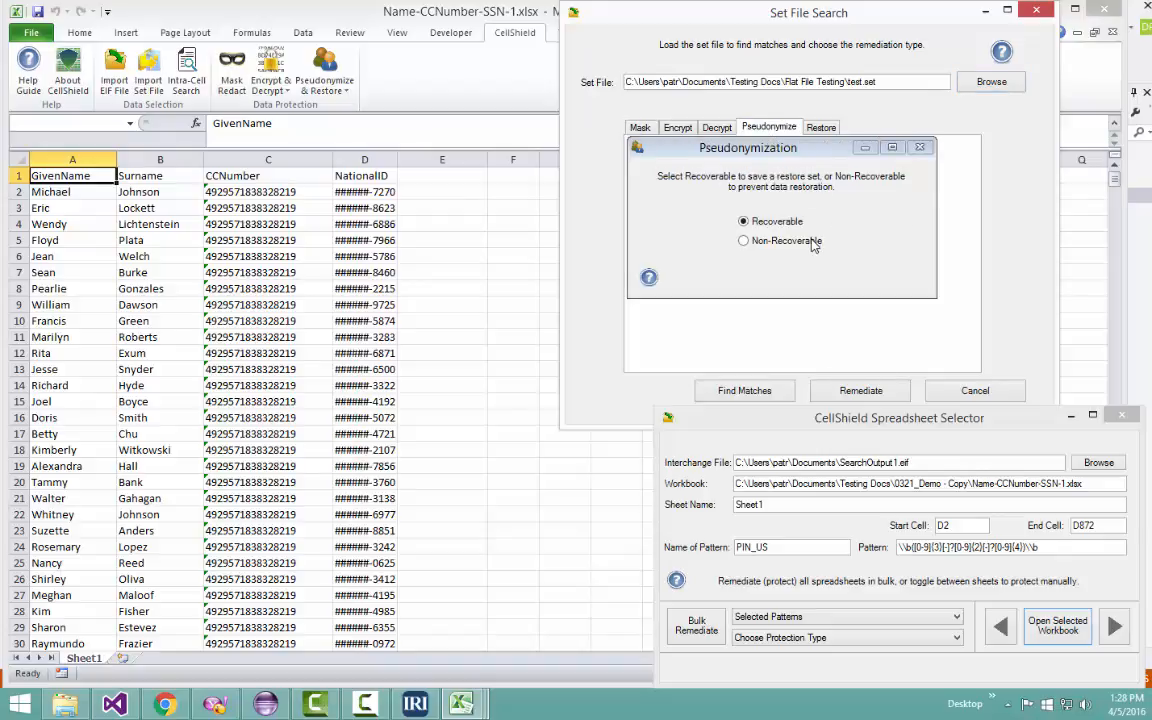
{"action": "left_click", "coordinate": [745, 393]}
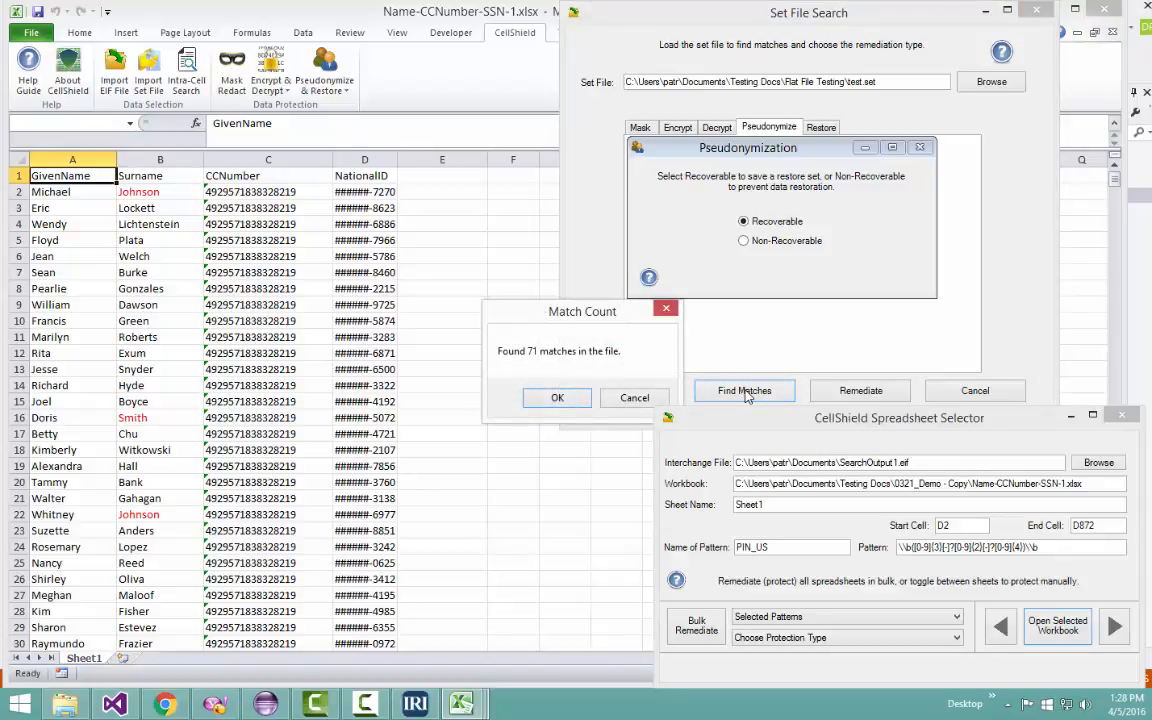
{"action": "left_click", "coordinate": [557, 397]}
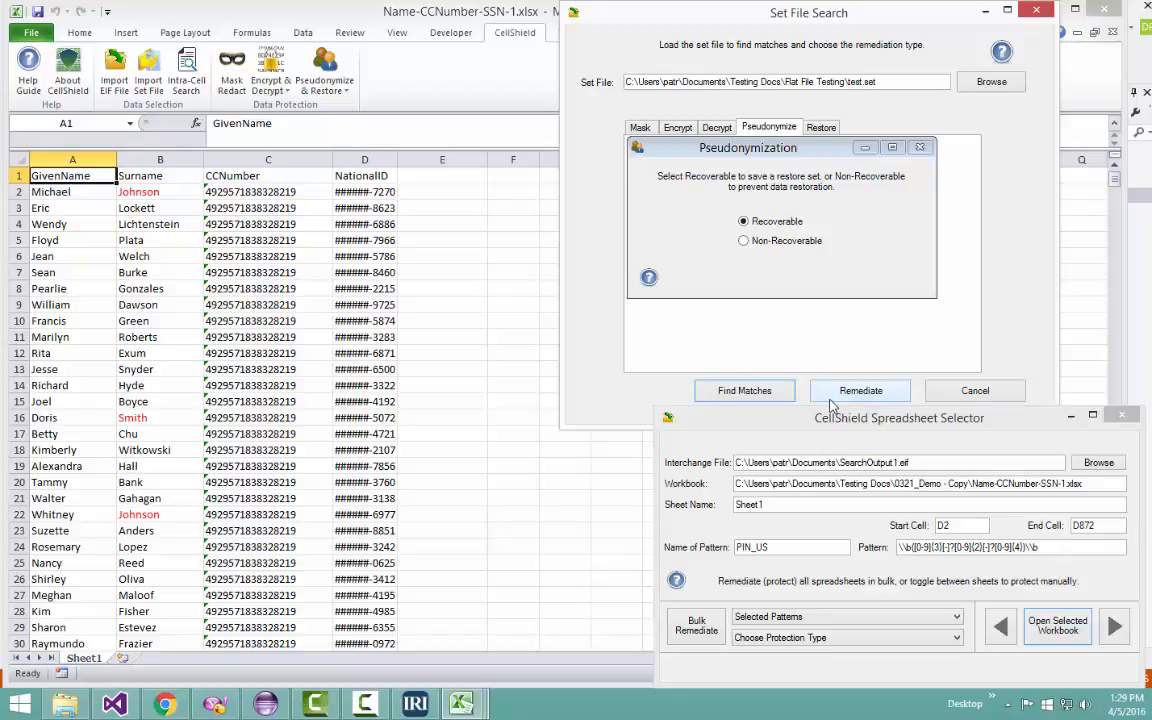
{"action": "left_click", "coordinate": [881, 399]}
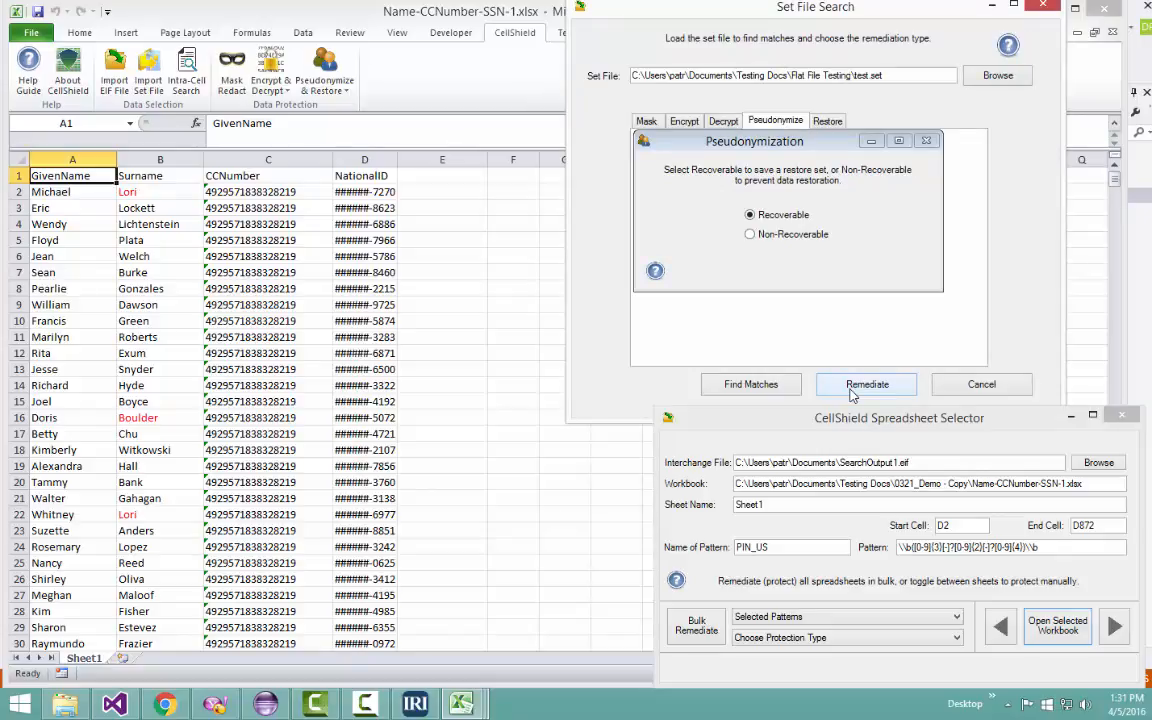
{"action": "left_click", "coordinate": [852, 394]}
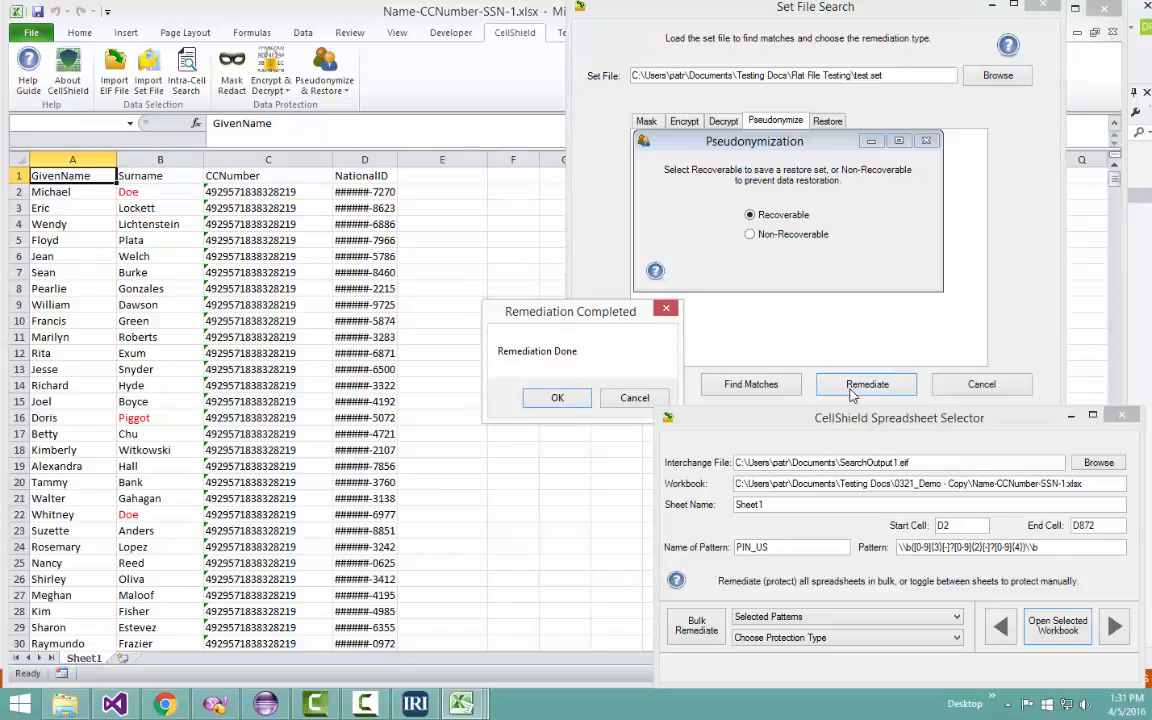
{"action": "left_click", "coordinate": [559, 398]}
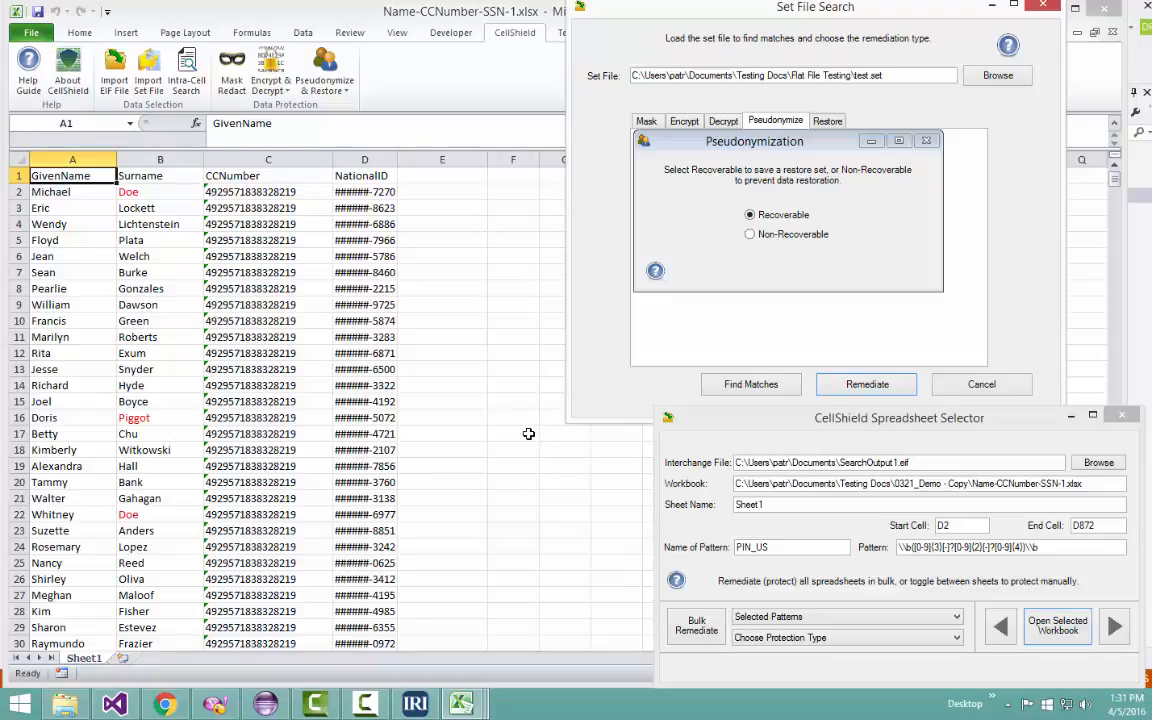